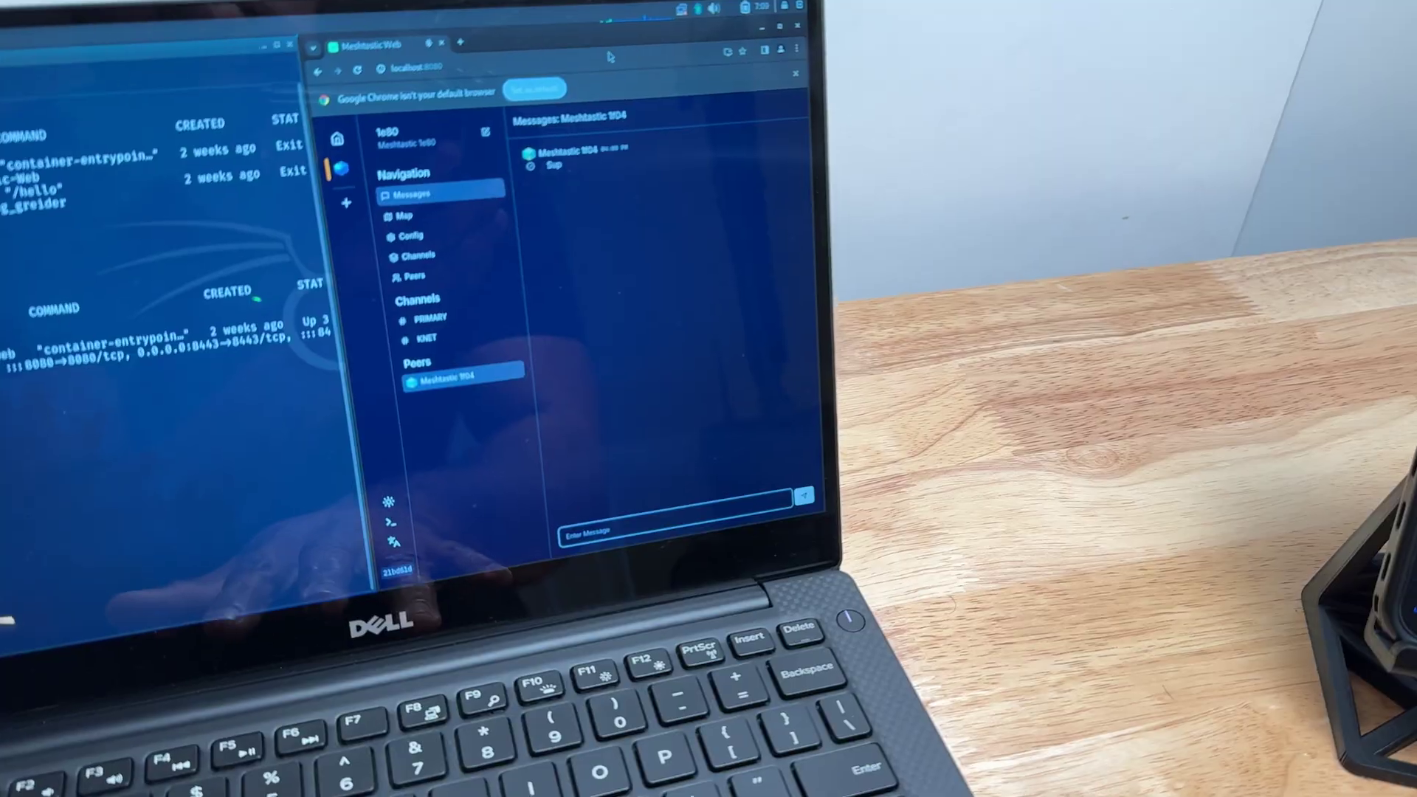
Send 'nada' to Meshtastic 1f04, reply 'Cool' from the phone, then view the KNET channel.
type("n")
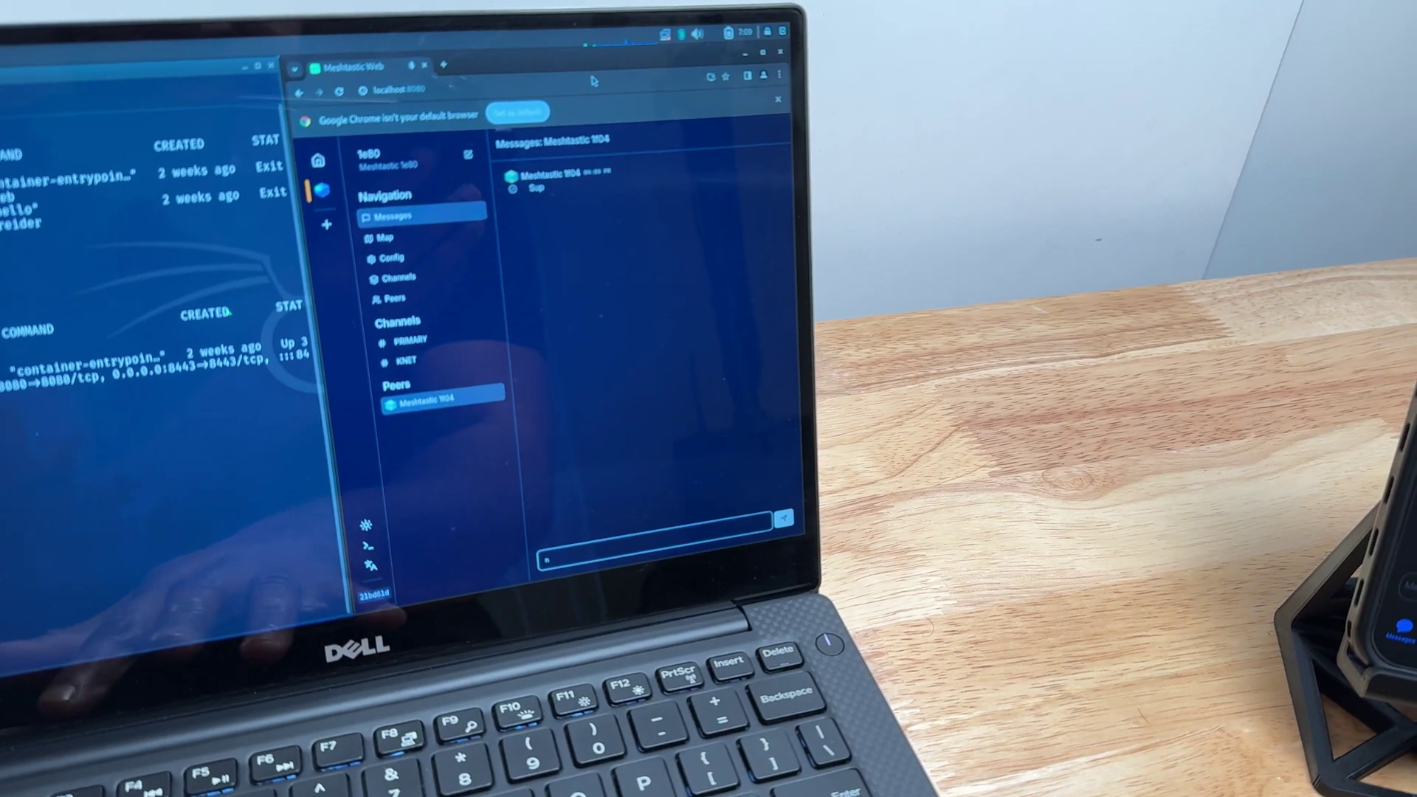
type("adi")
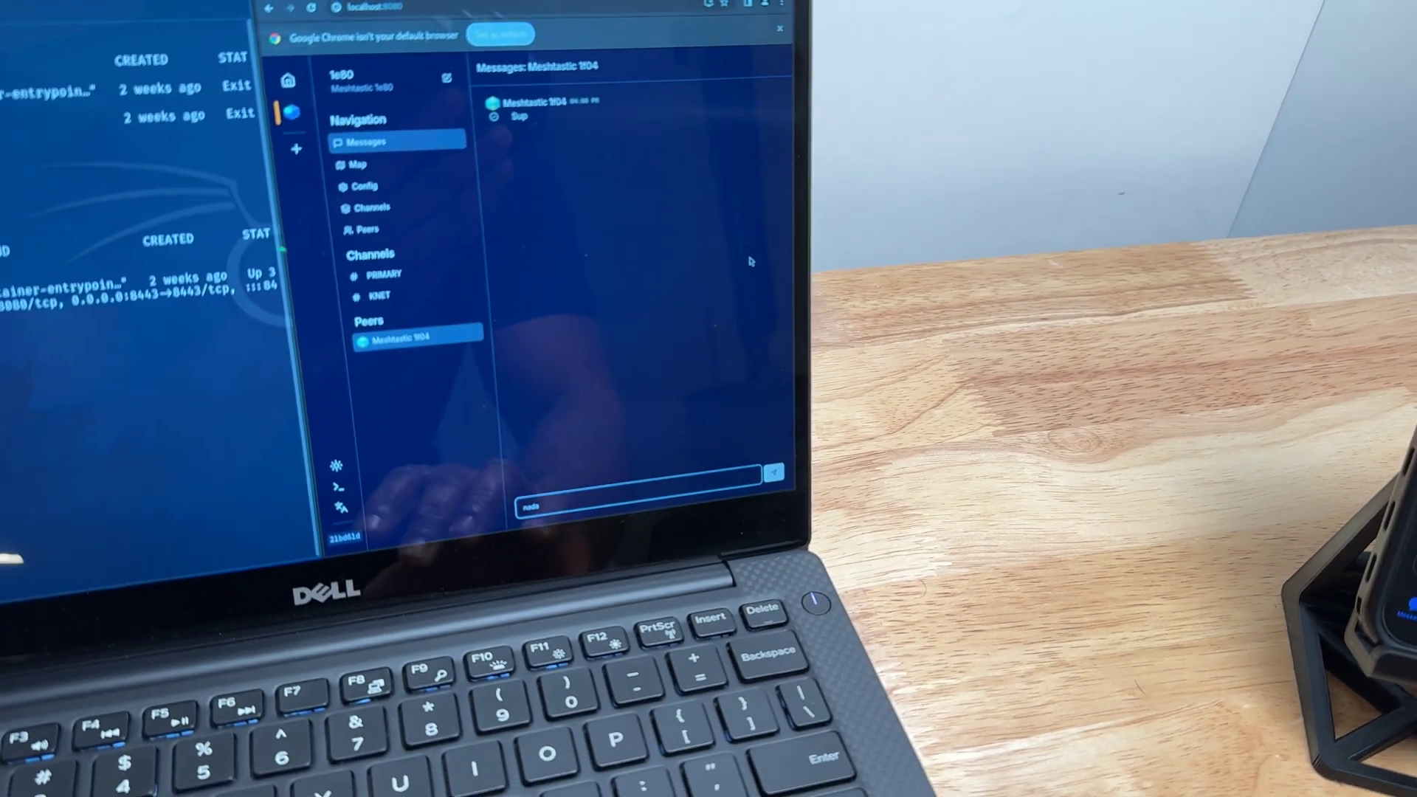
key("Return")
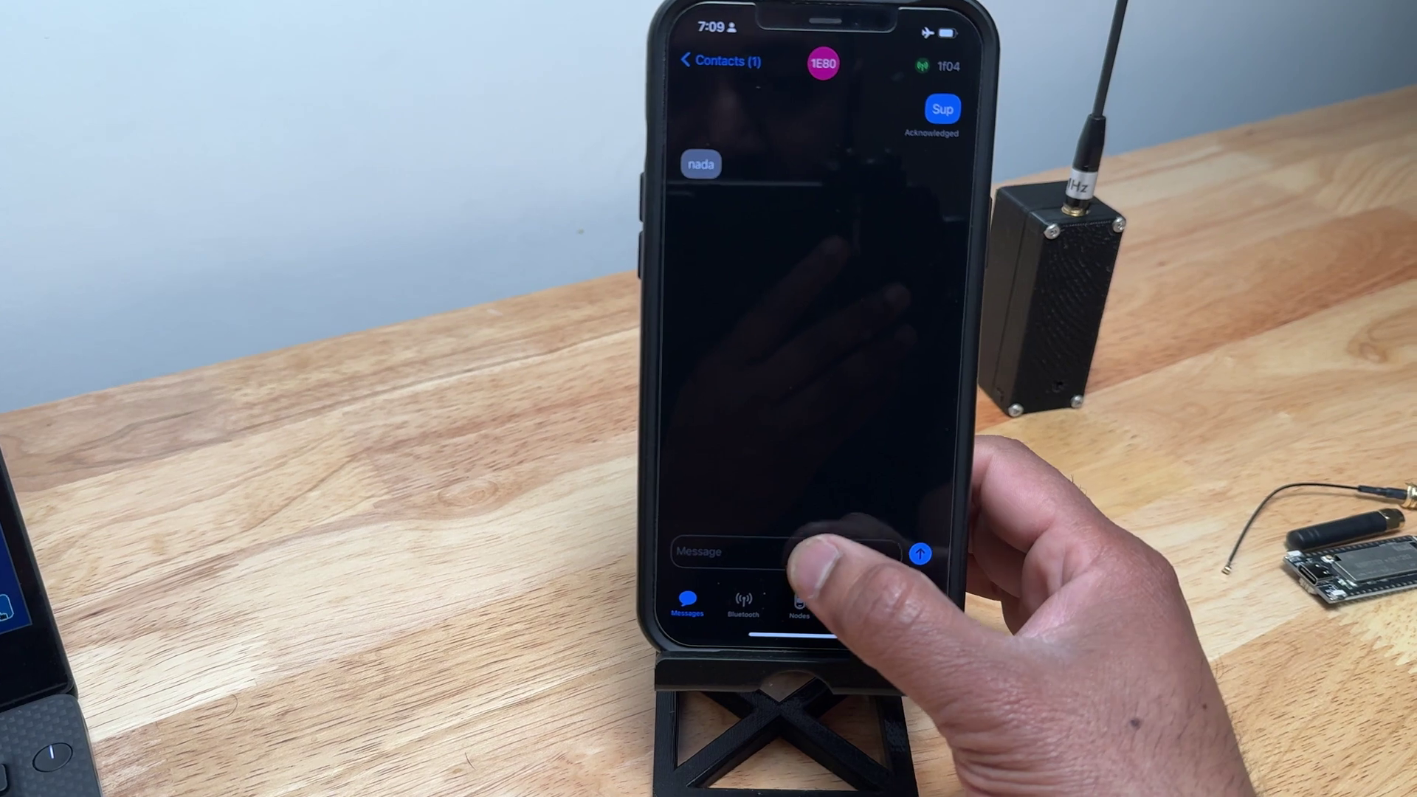
left_click(764, 677)
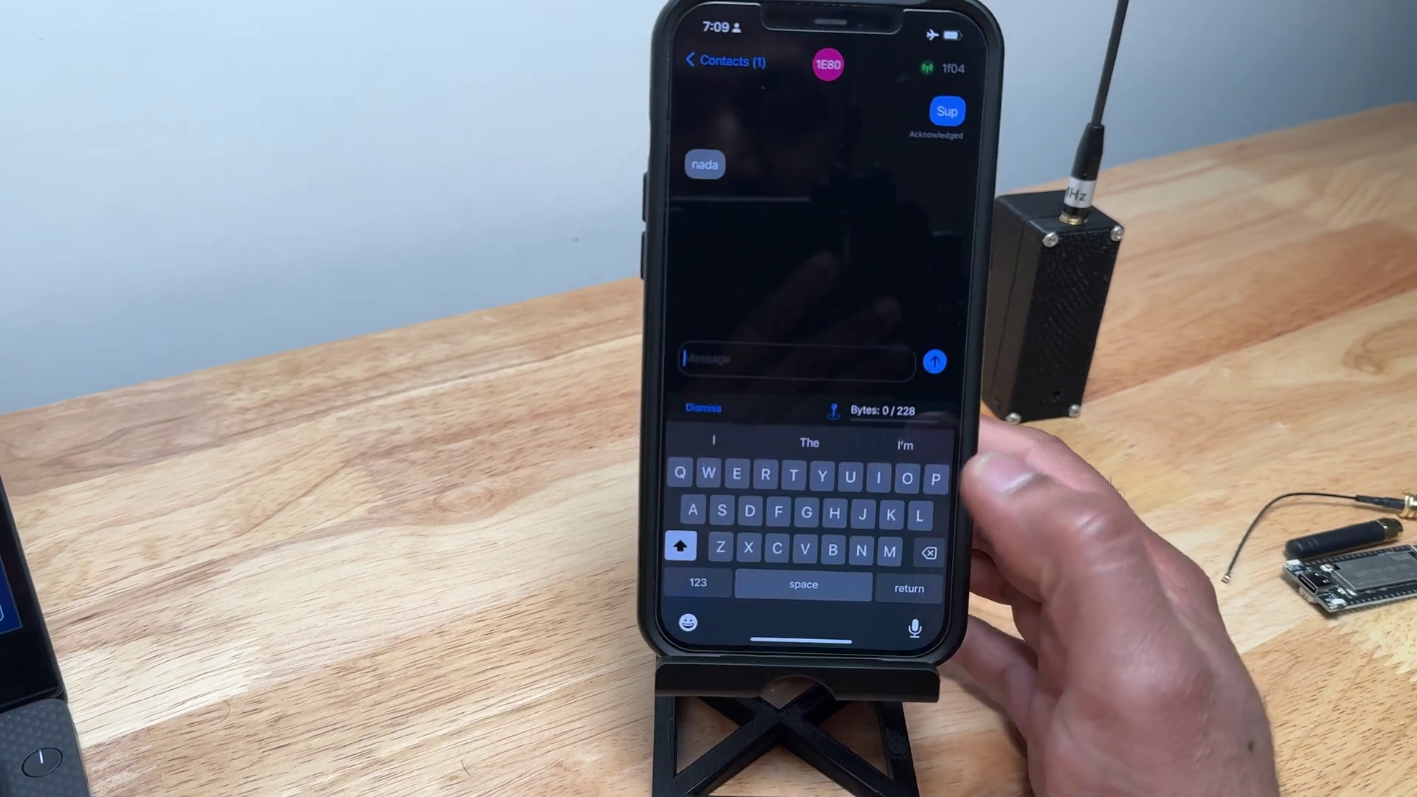
type("Cool")
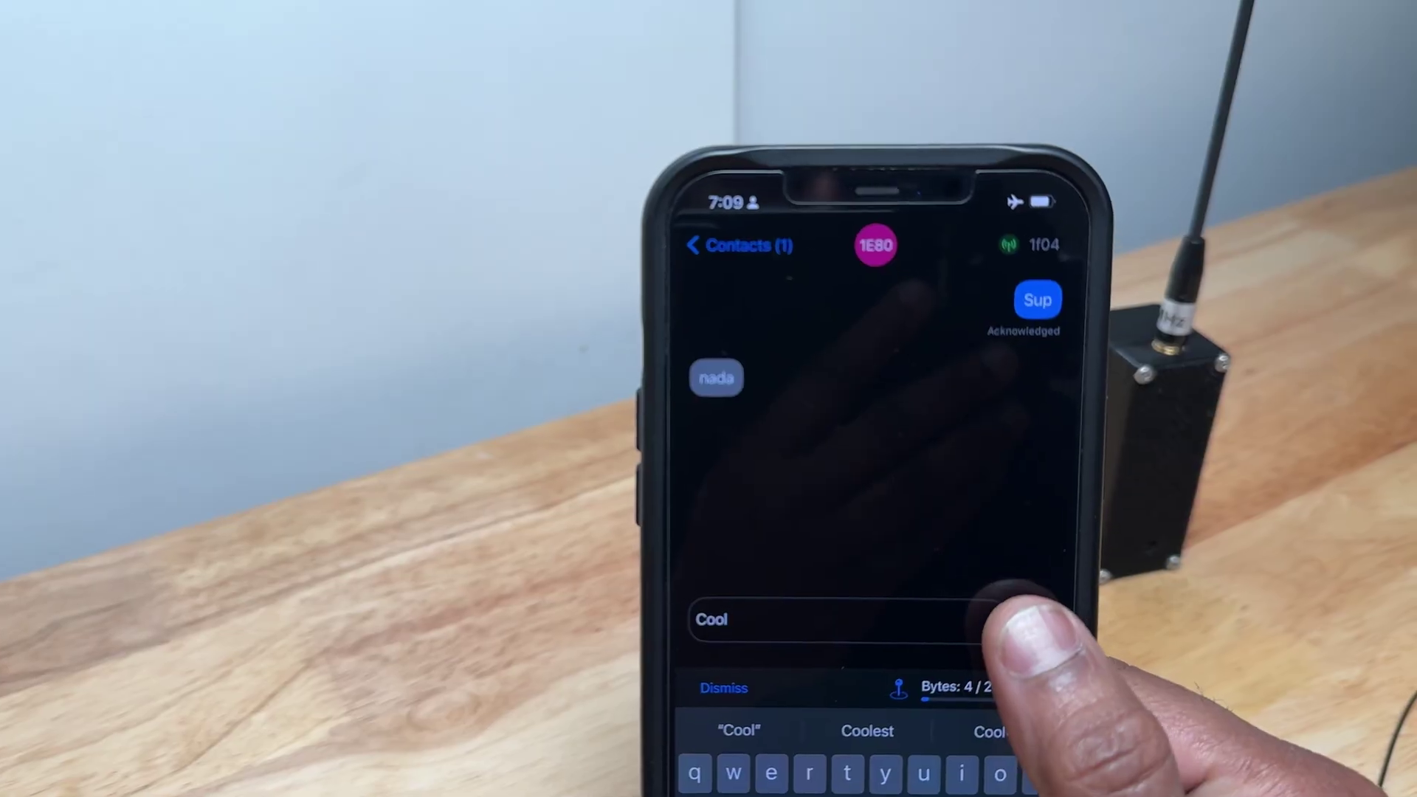
left_click(916, 455)
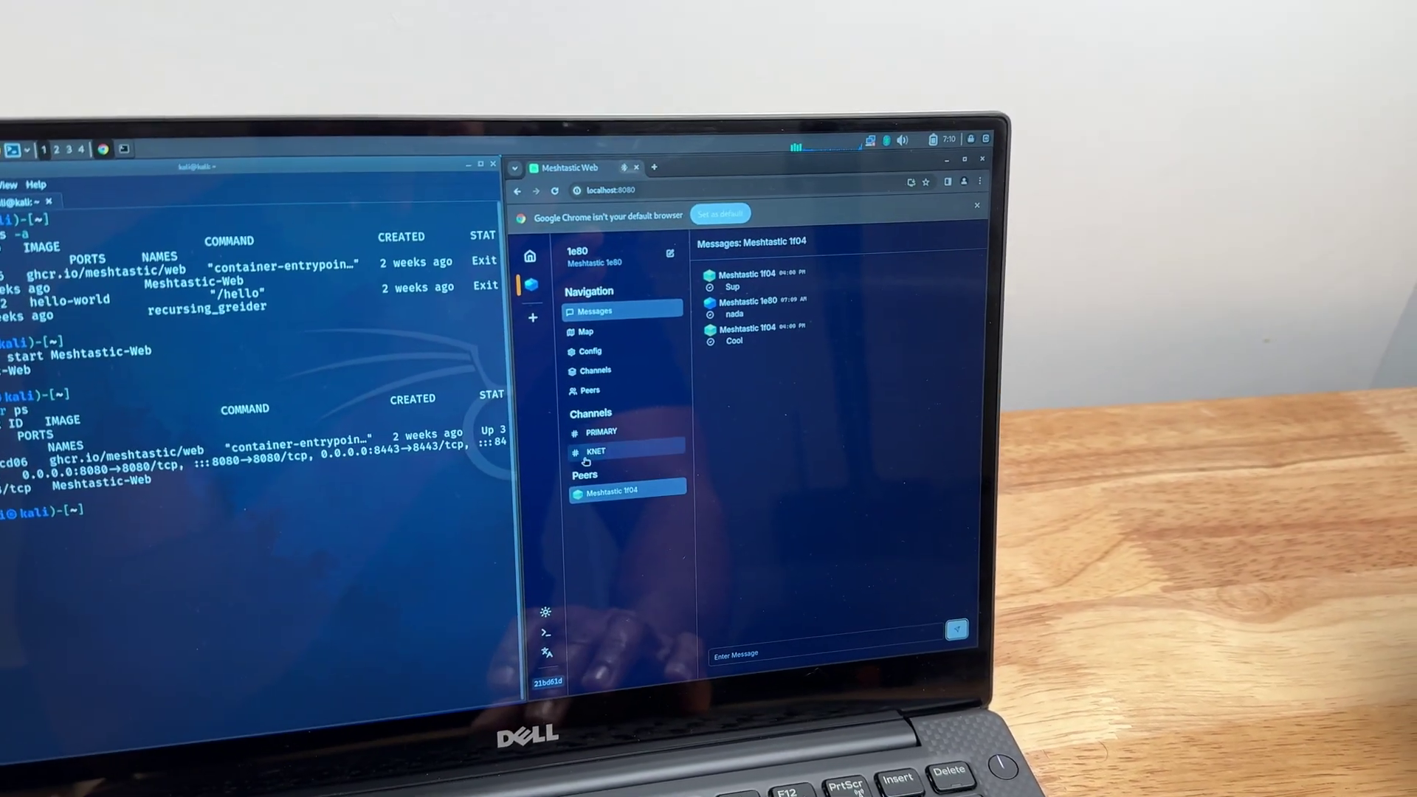
left_click(586, 459)
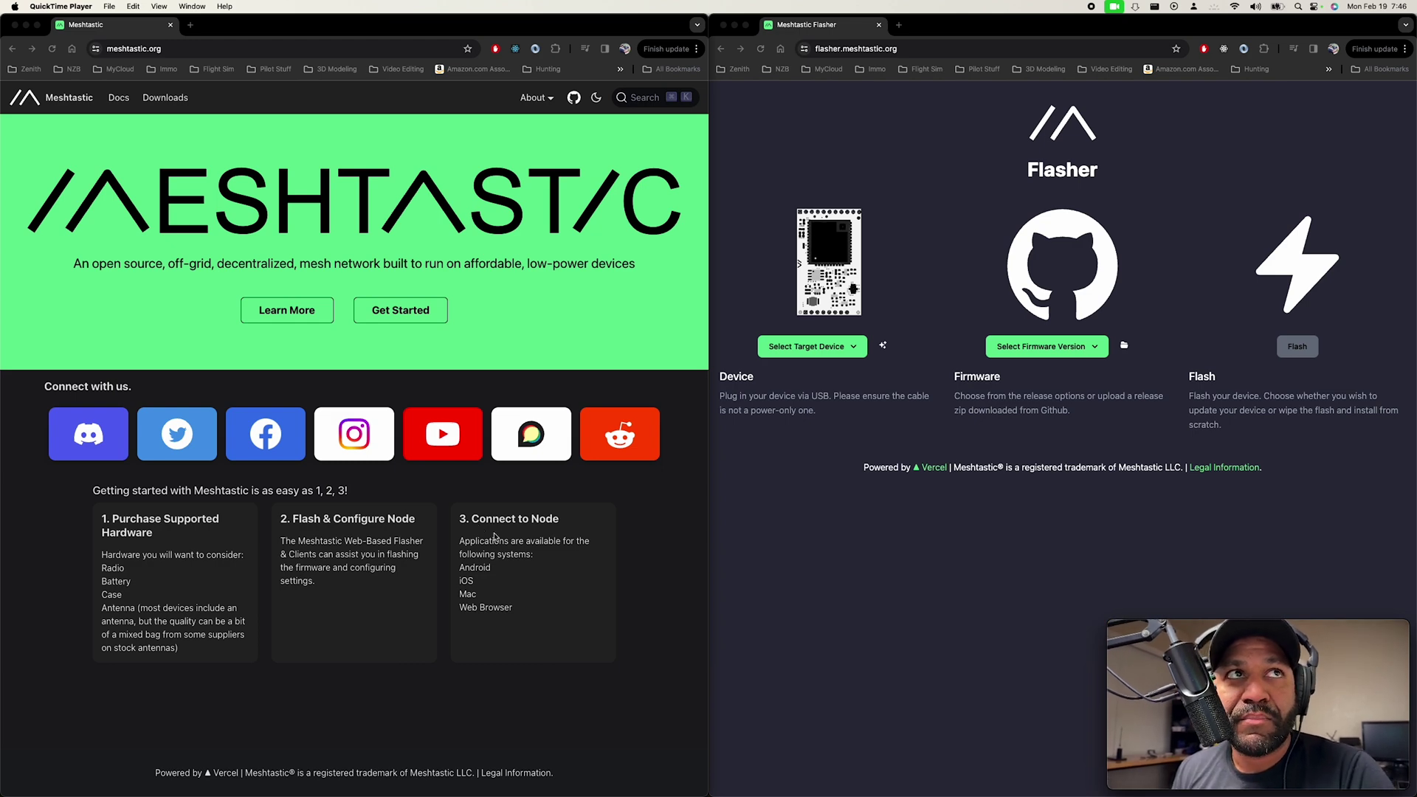
Open the Supported Hardware > Devices page in Meshtastic Docs.
left_click(116, 99)
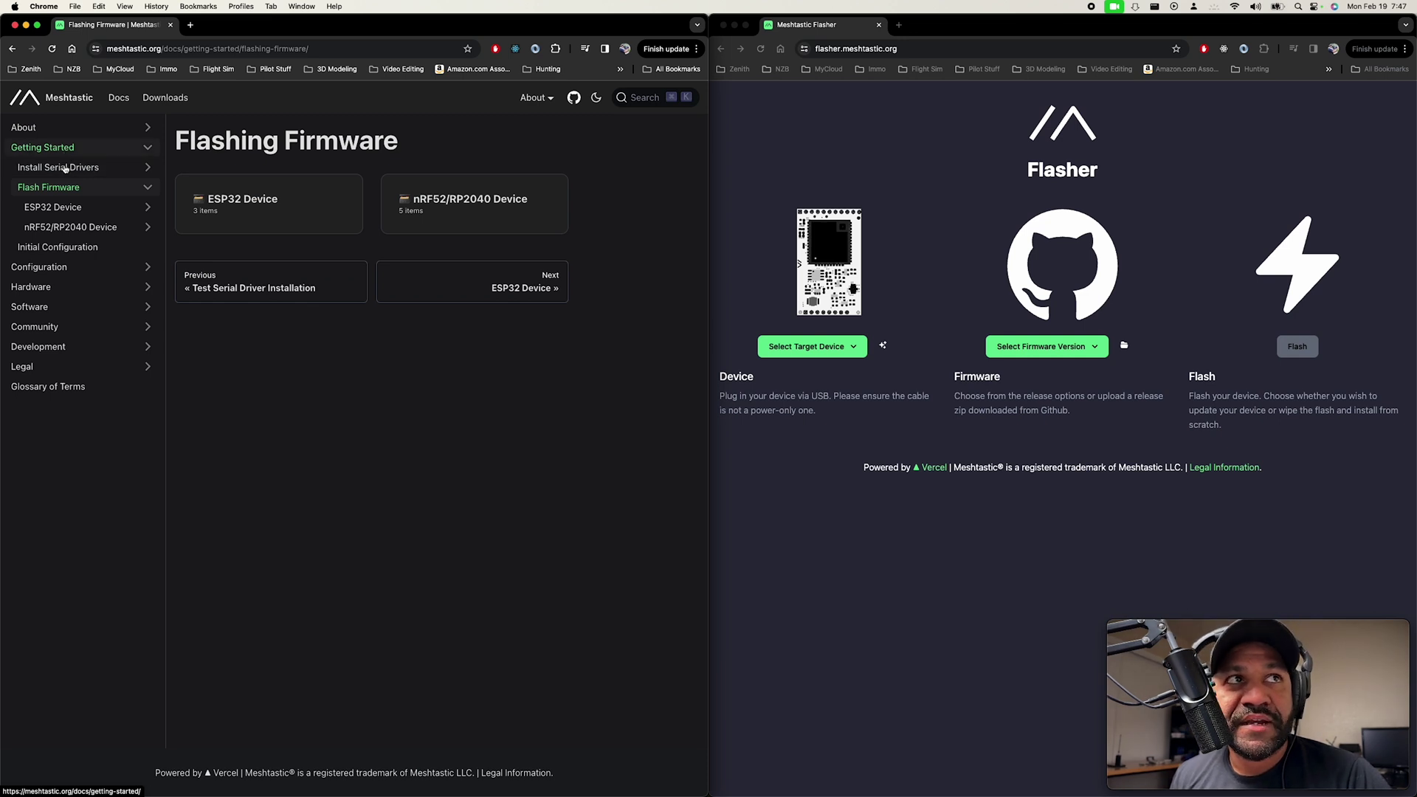
left_click(51, 286)
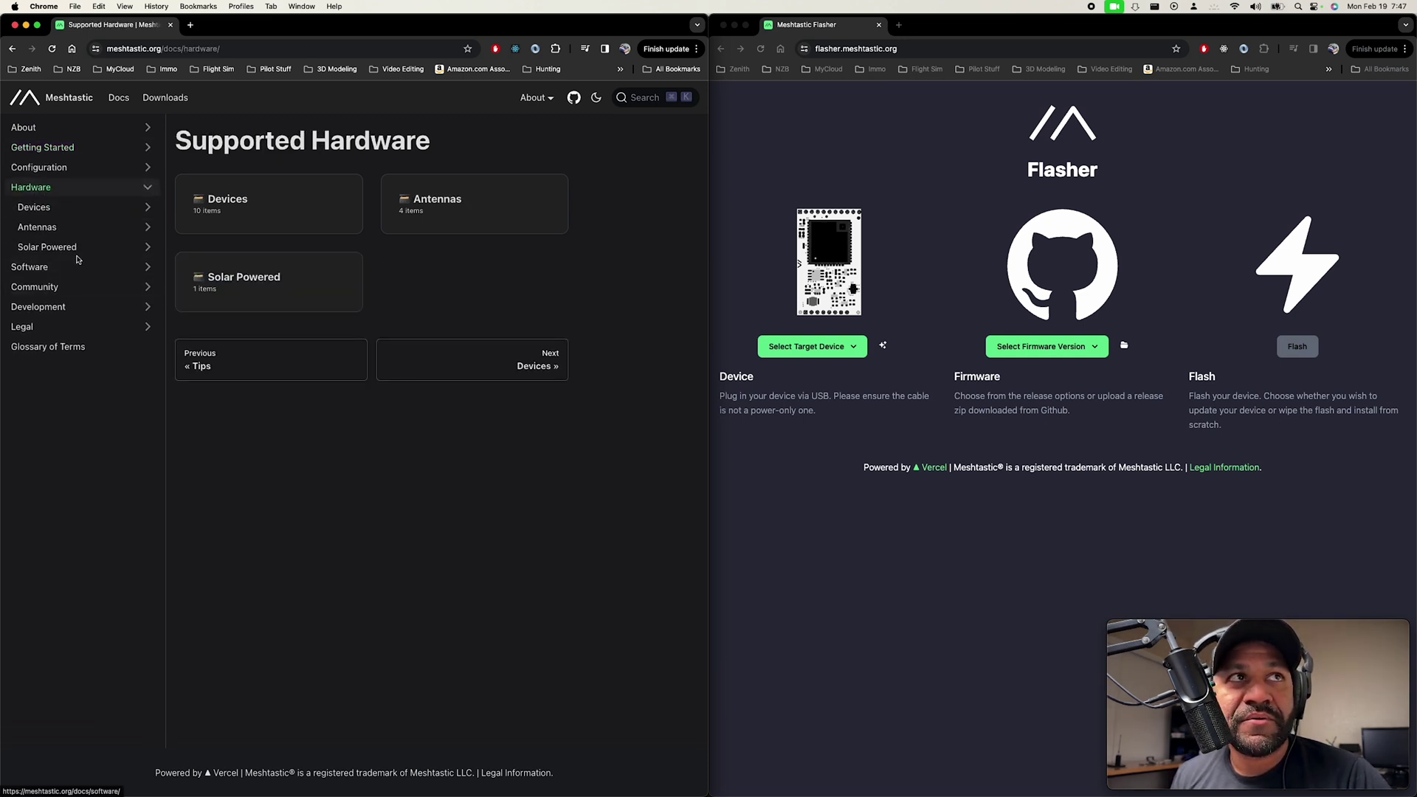
left_click(219, 200)
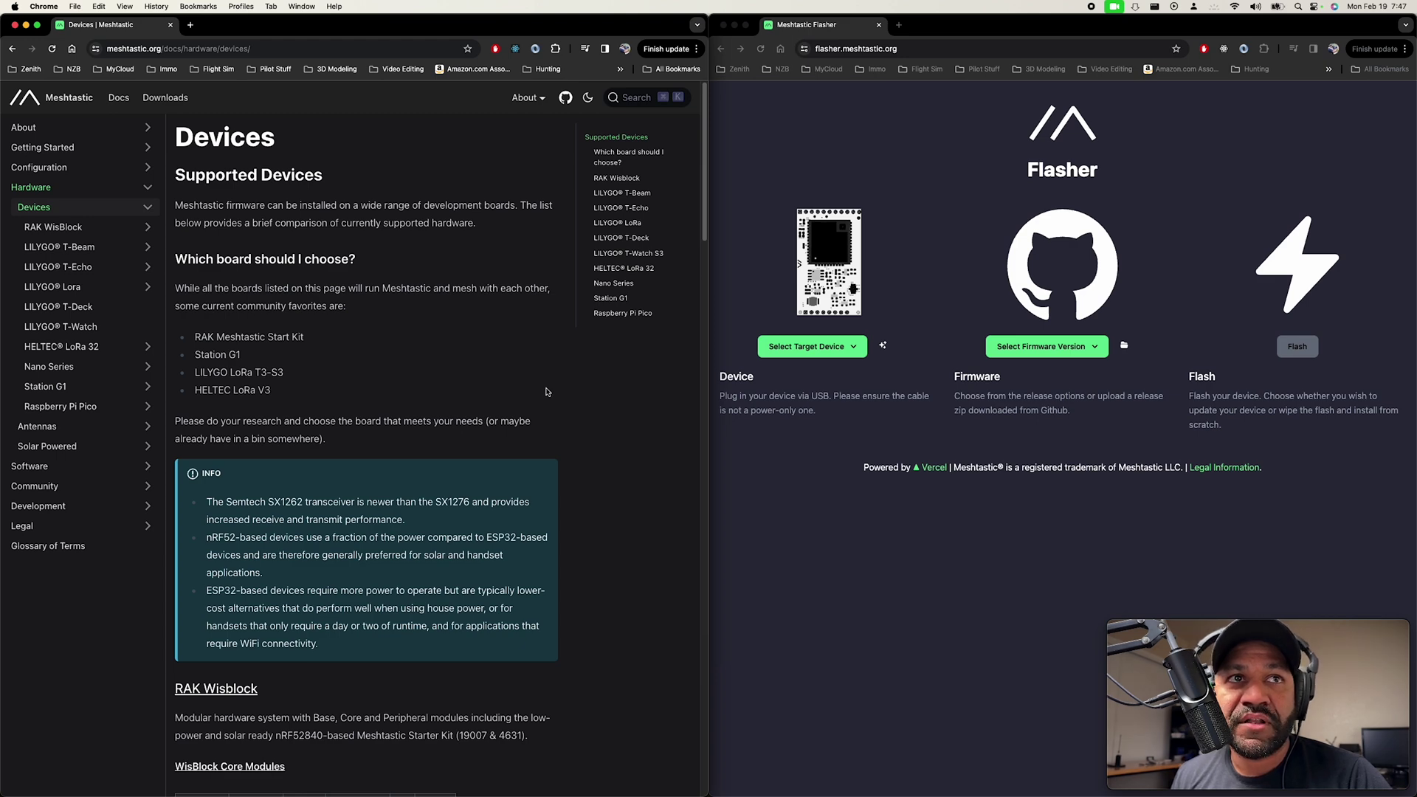
Scroll down past the nRF52 info note to the LILYGO LoRa board table.
scroll(504, 550, "down", 5)
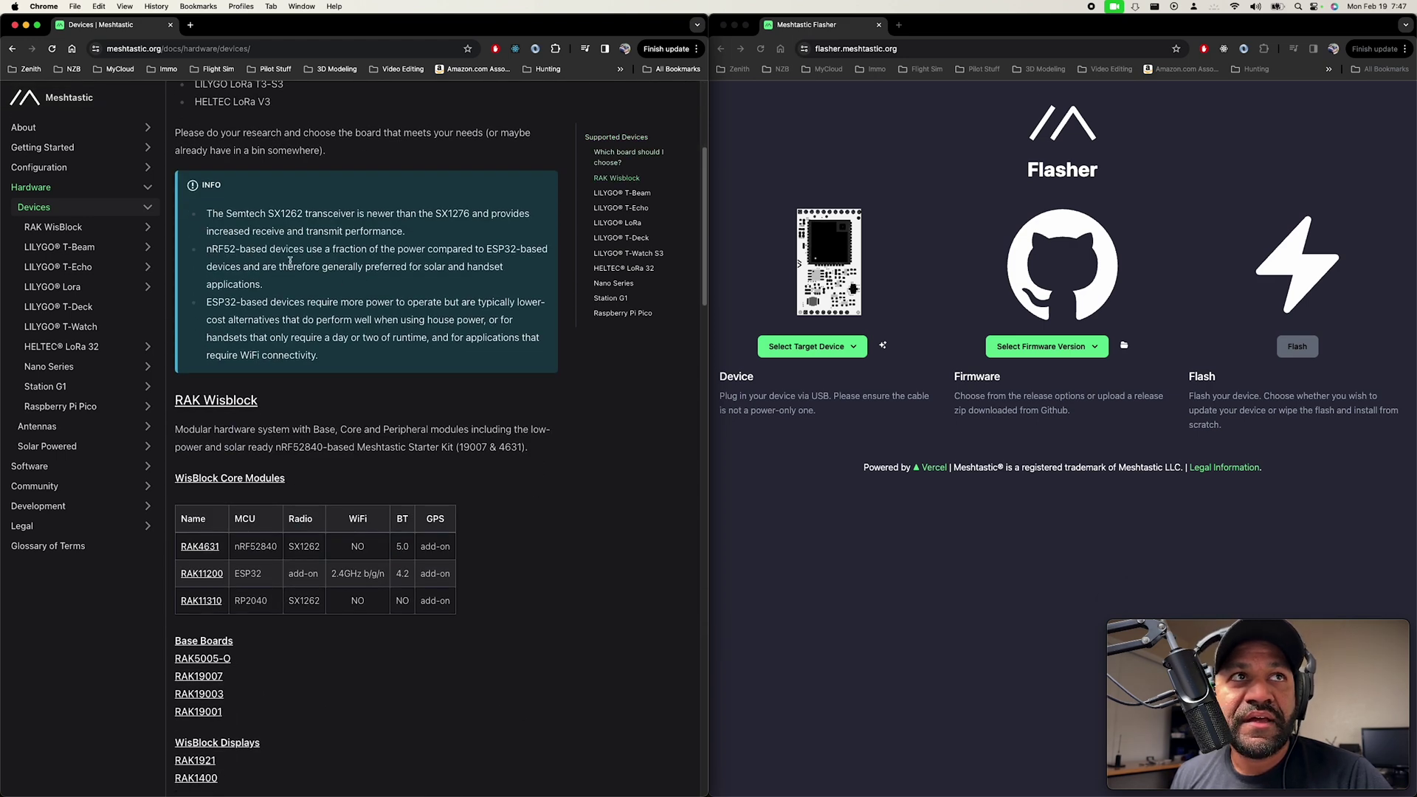
left_click_drag(207, 252, 239, 250)
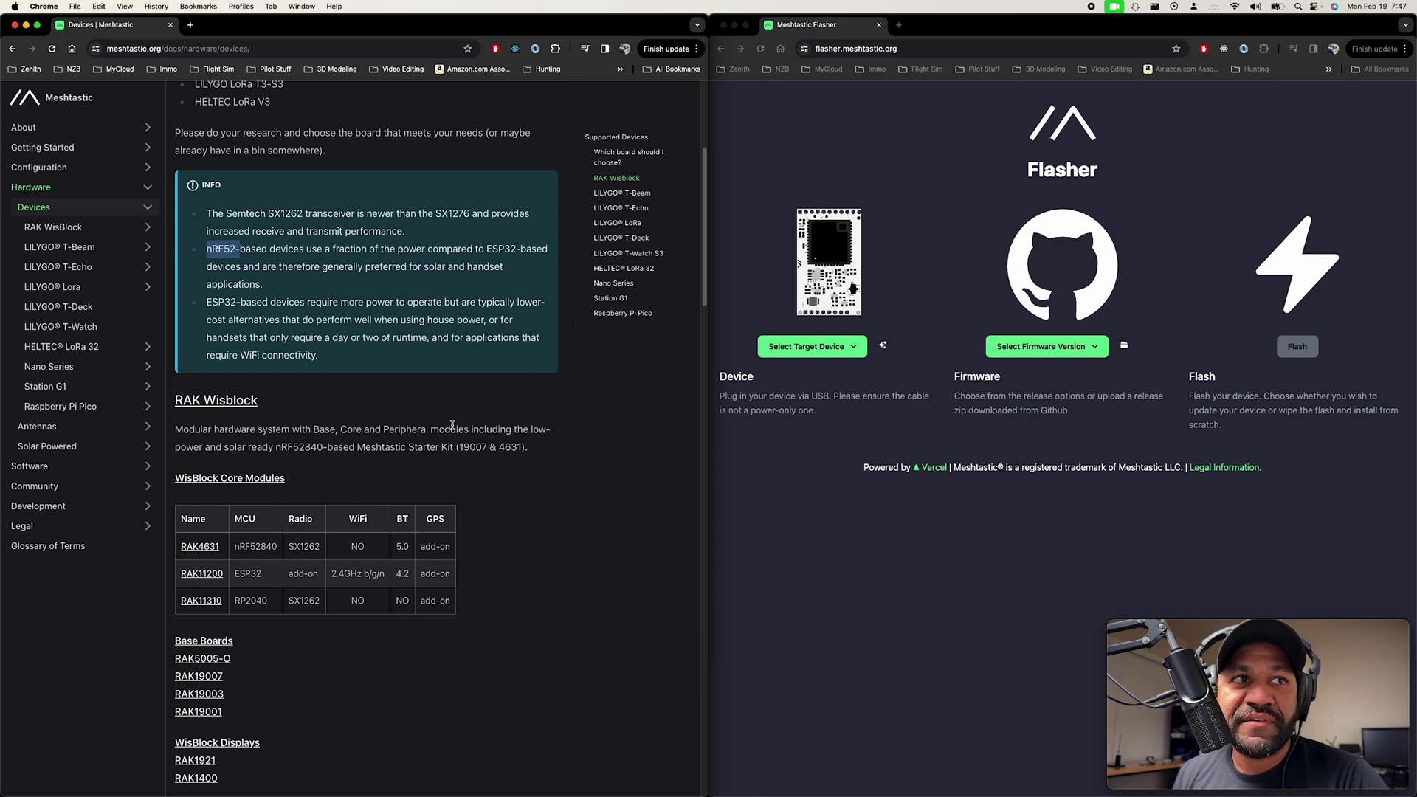
scroll(546, 477, "down", 9)
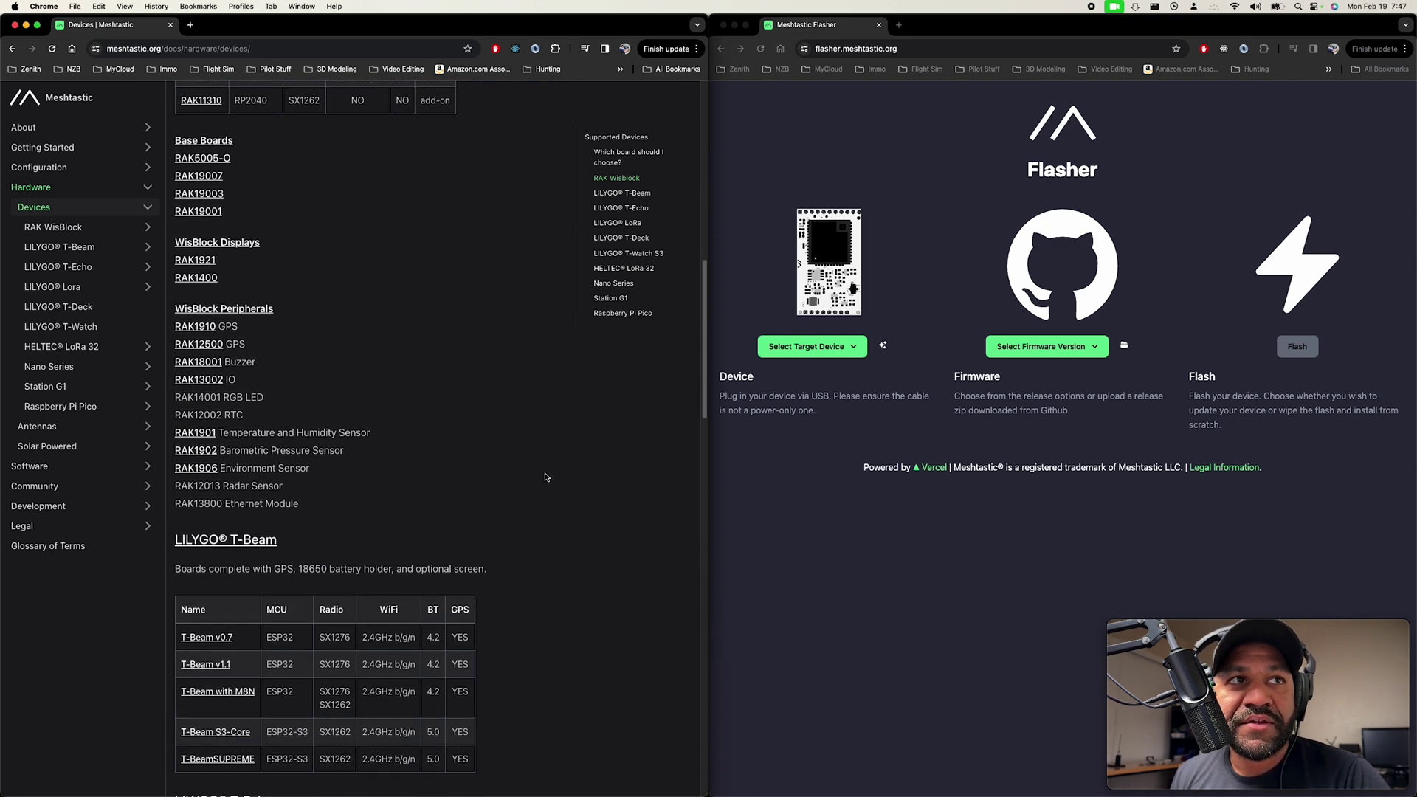
scroll(546, 477, "down", 4)
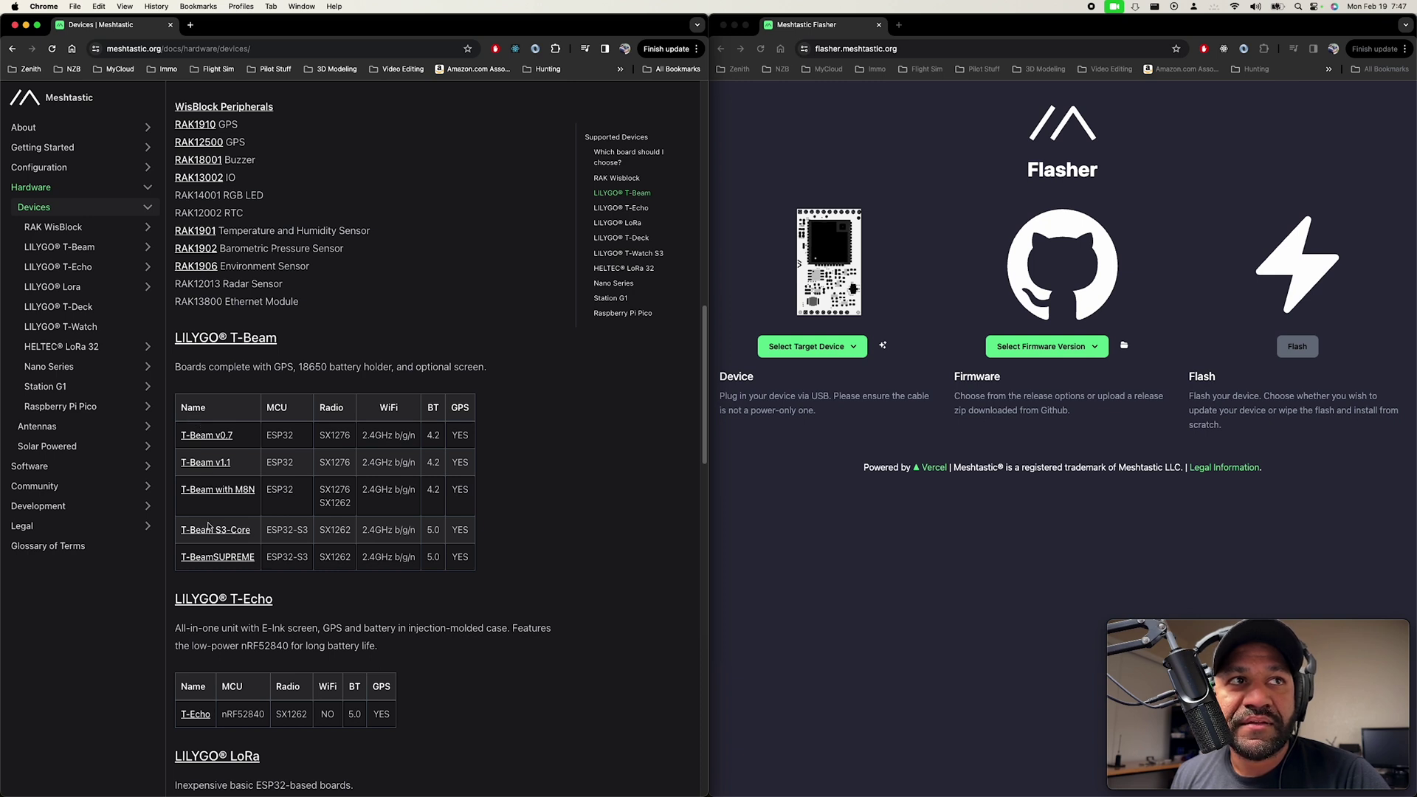
scroll(209, 525, "down", 5)
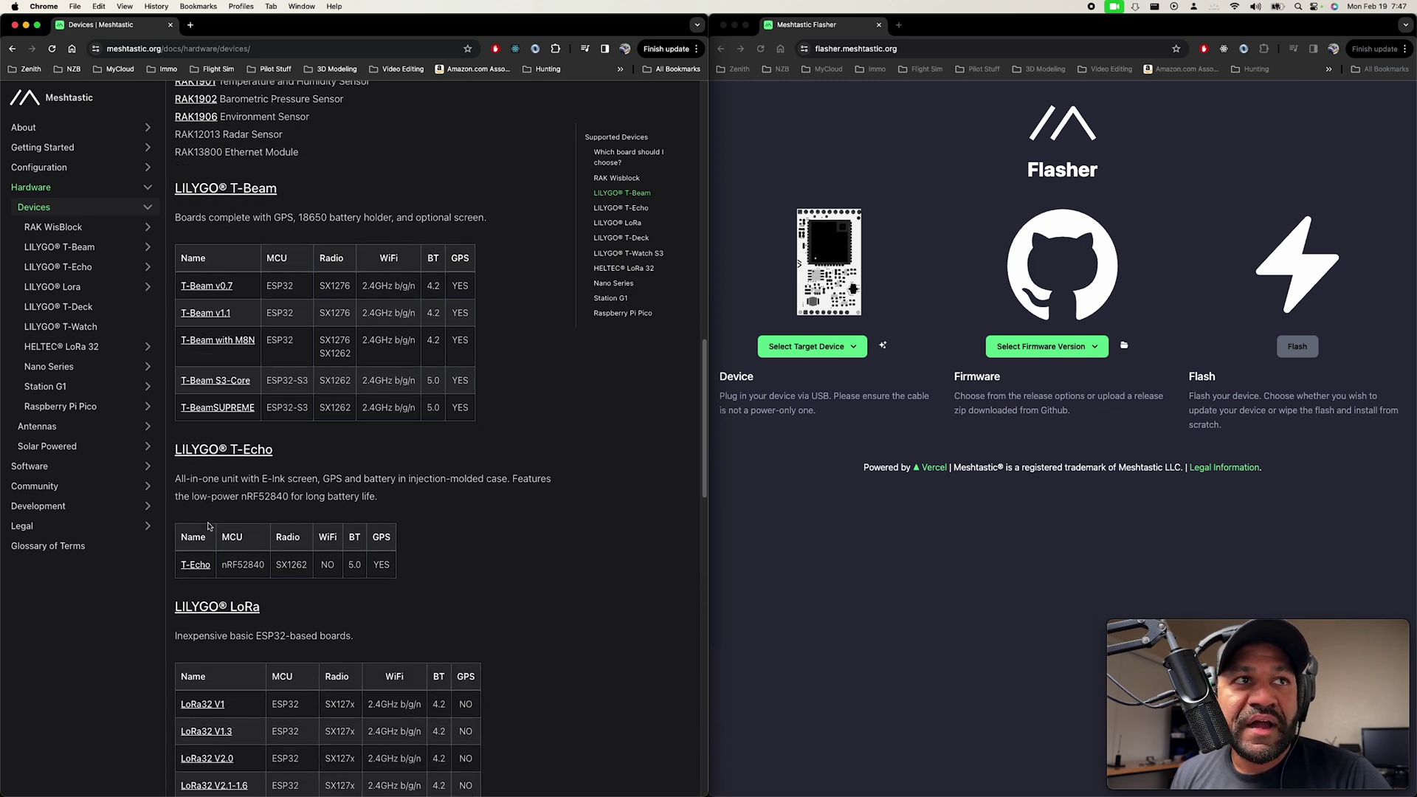
scroll(209, 525, "down", 3)
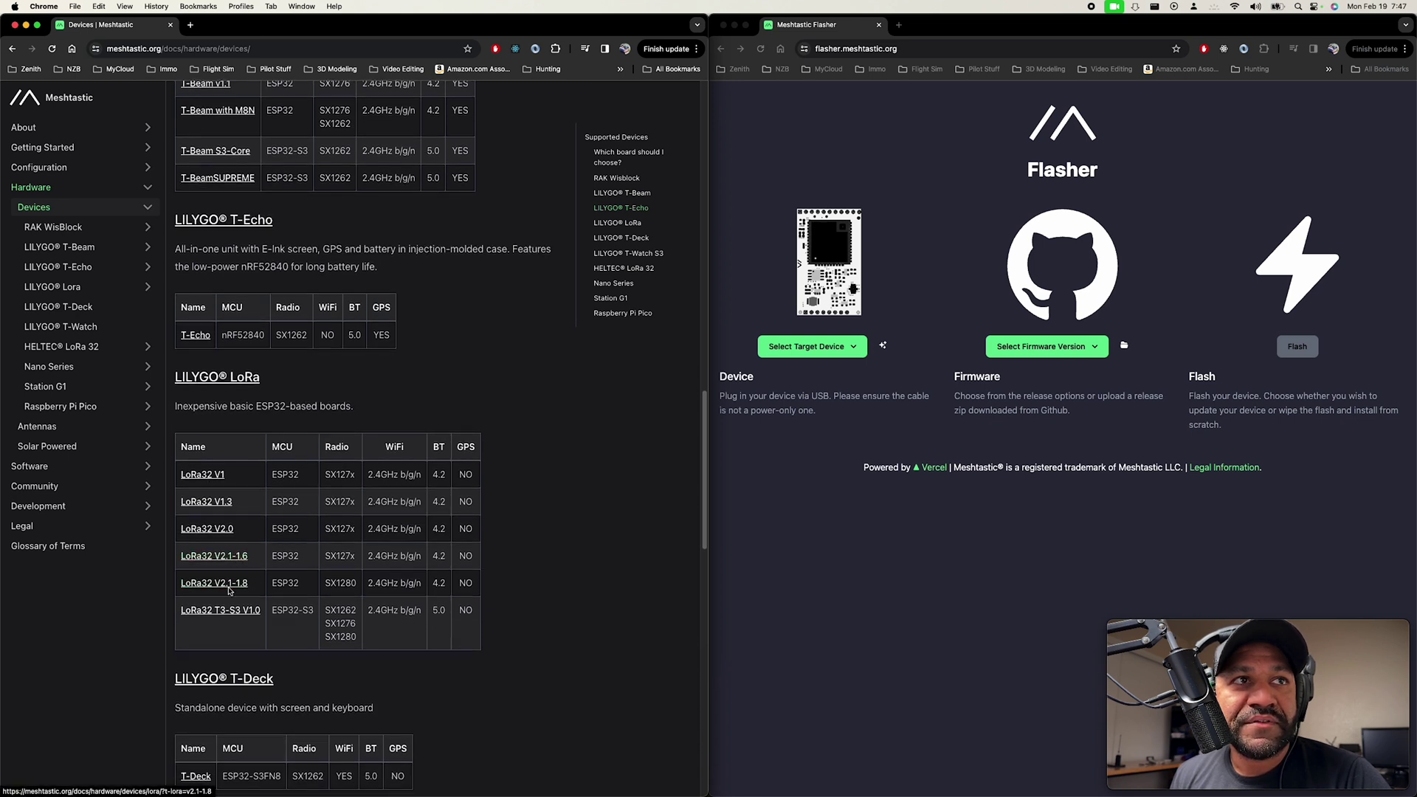
Open the LILYGO LoRa32 V2.1-1.6 device page in a new tab and skim it.
left_click(220, 559, "super")
left_click(220, 30)
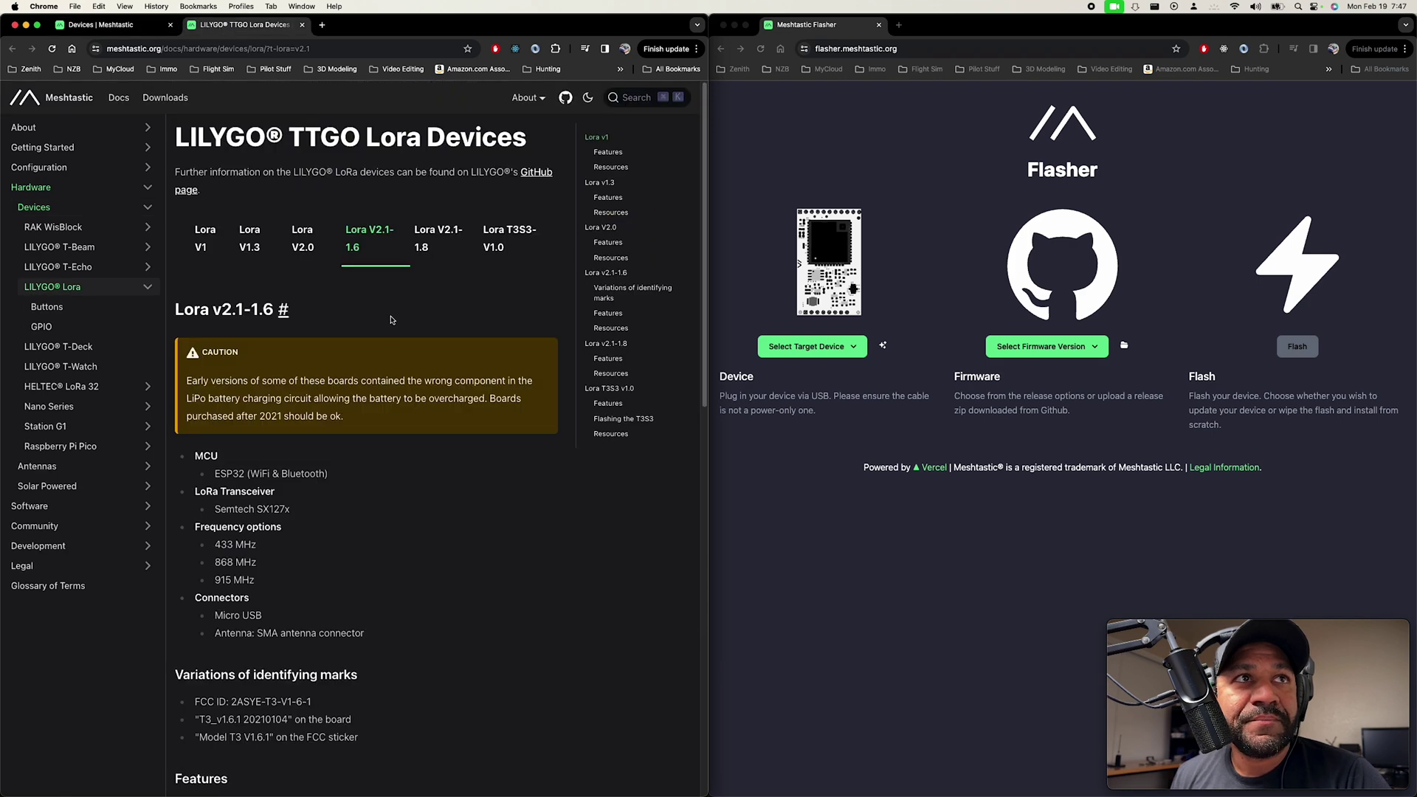
scroll(391, 319, "down", 10)
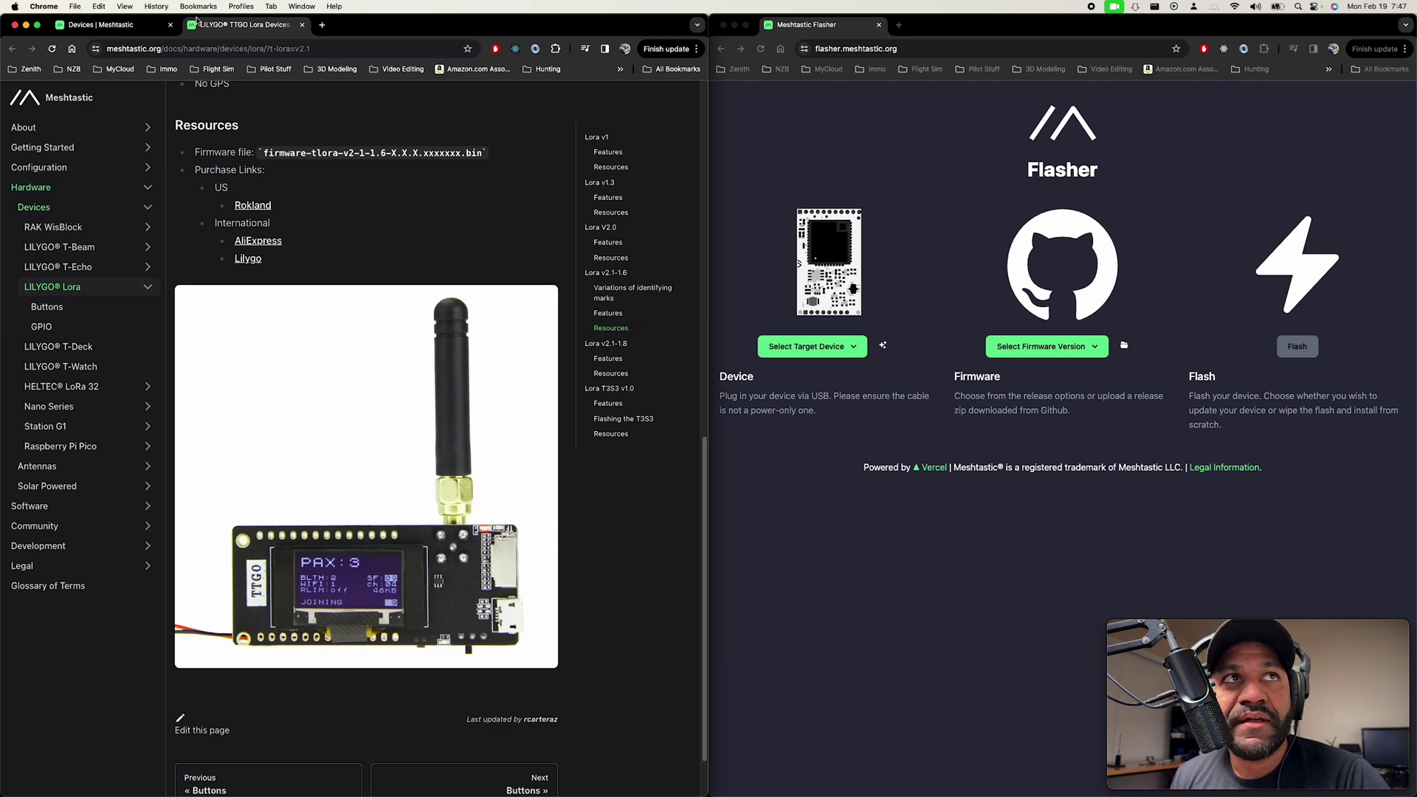
Open the Heltec Wireless Stick Lite V3 page in a new tab and scroll its features and pin map.
left_click(111, 24)
scroll(423, 540, "down", 15)
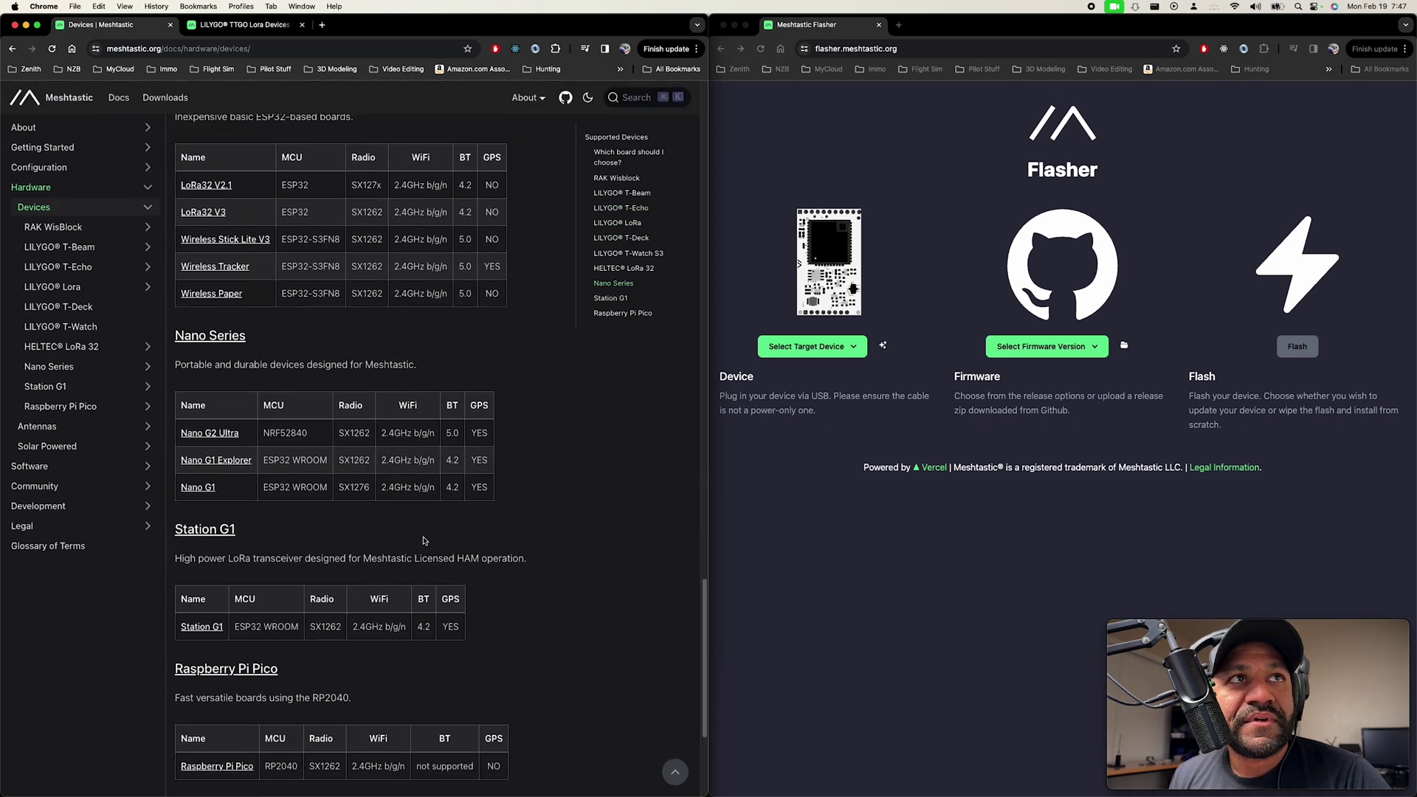
scroll(424, 541, "up", 1)
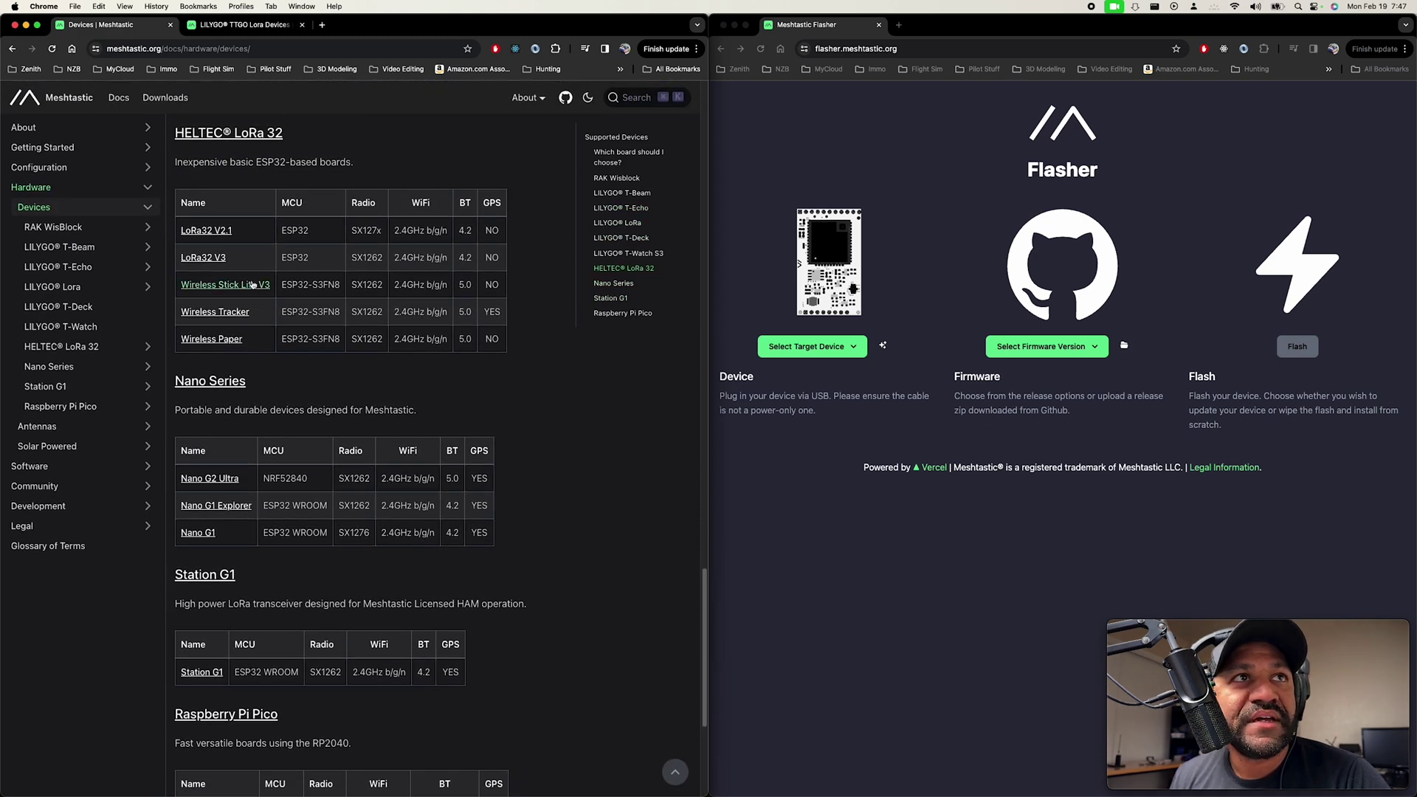
left_click(253, 285, "super")
left_click(354, 28)
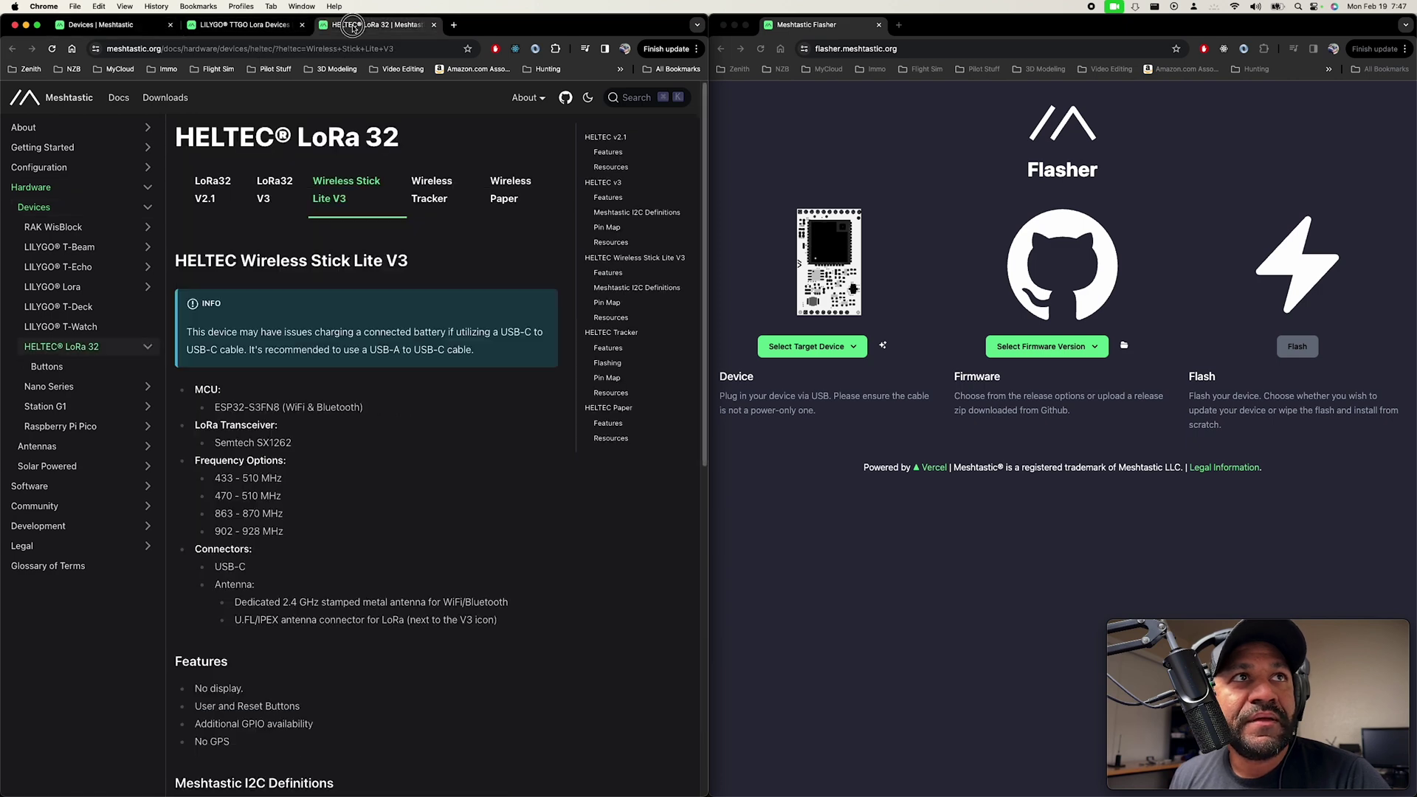
scroll(473, 482, "down", 8)
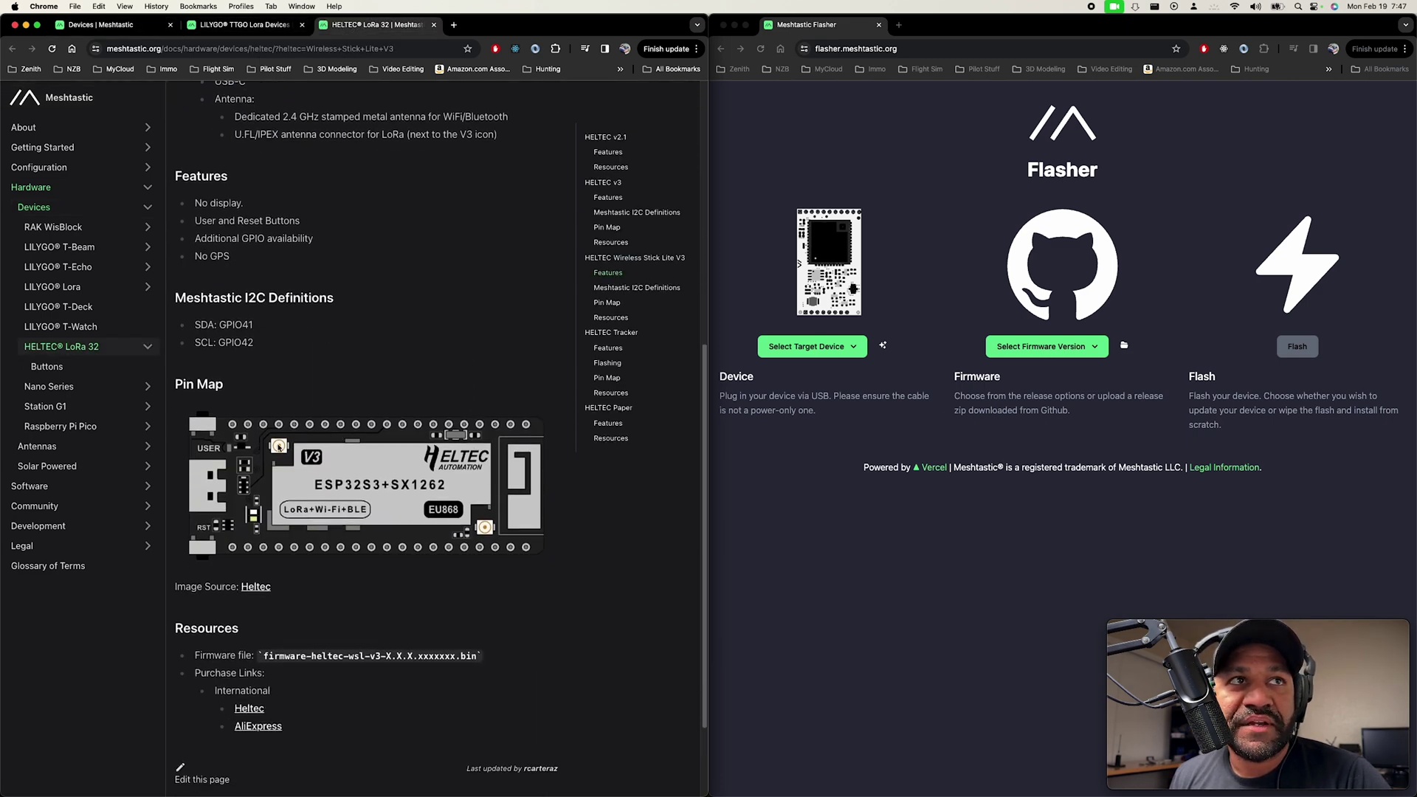
scroll(447, 597, "up", 8)
scroll(447, 597, "down", 8)
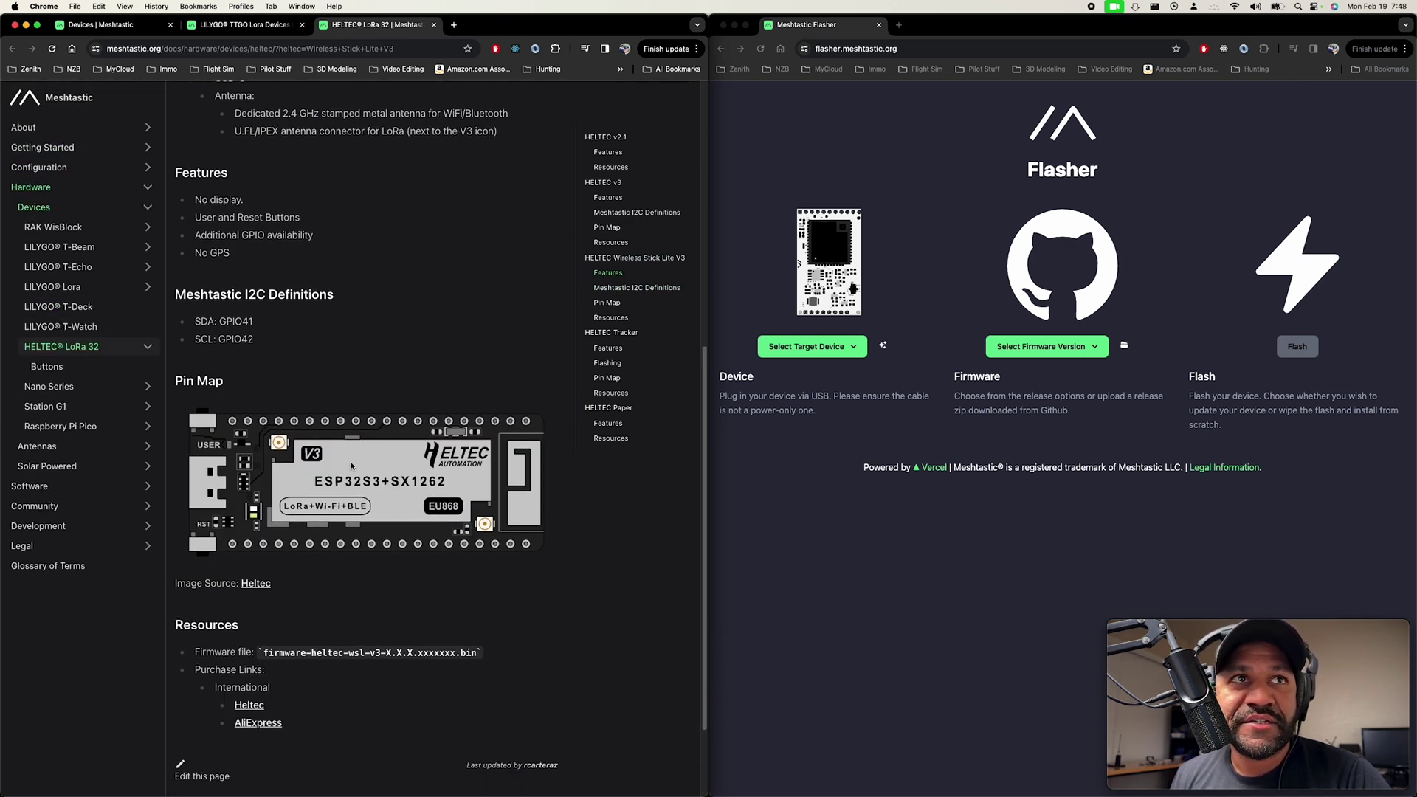
Go through Getting Started > Flashing Firmware > ESP32 to the Web-Based Installer guide.
left_click(50, 169)
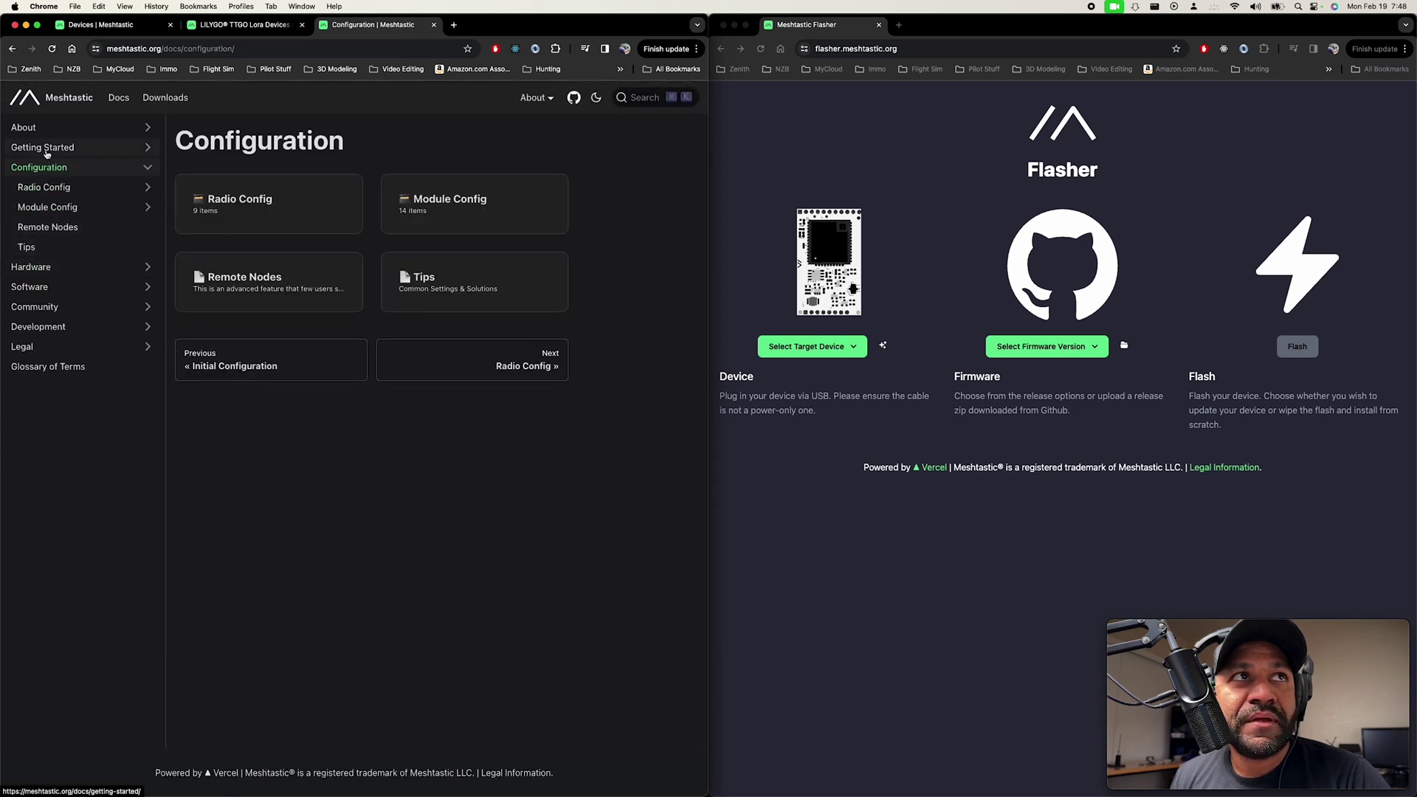
left_click(44, 150)
left_click(58, 189)
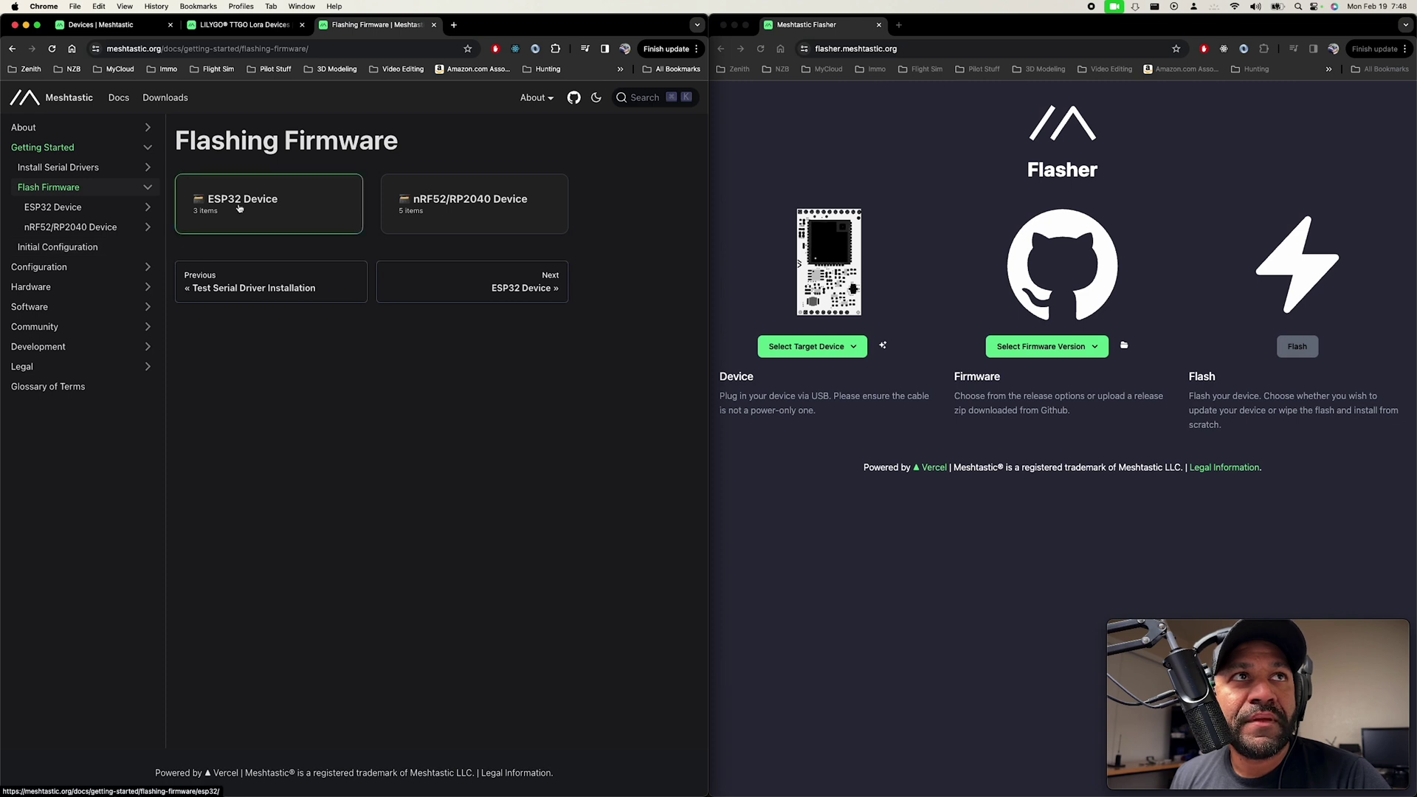
left_click(74, 207)
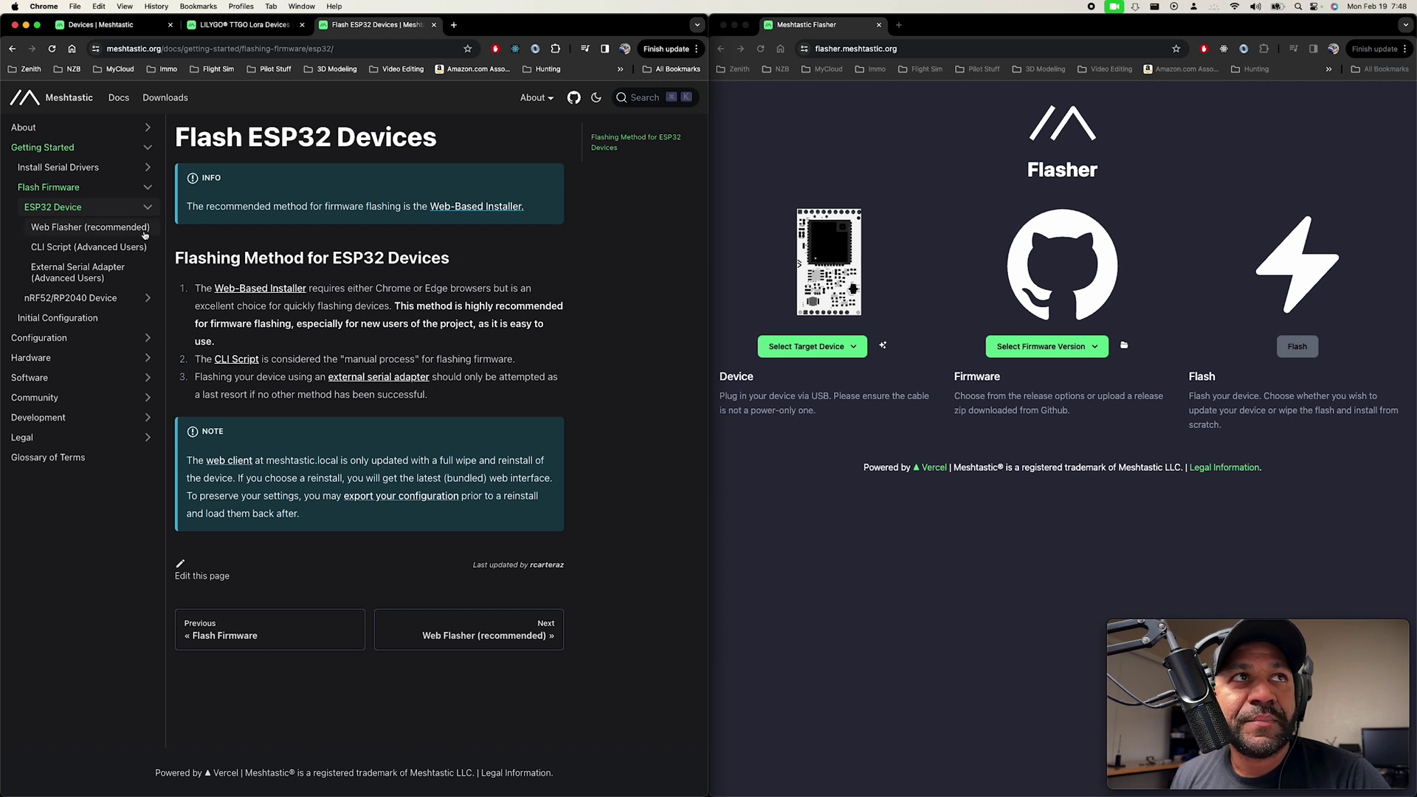
left_click(870, 624)
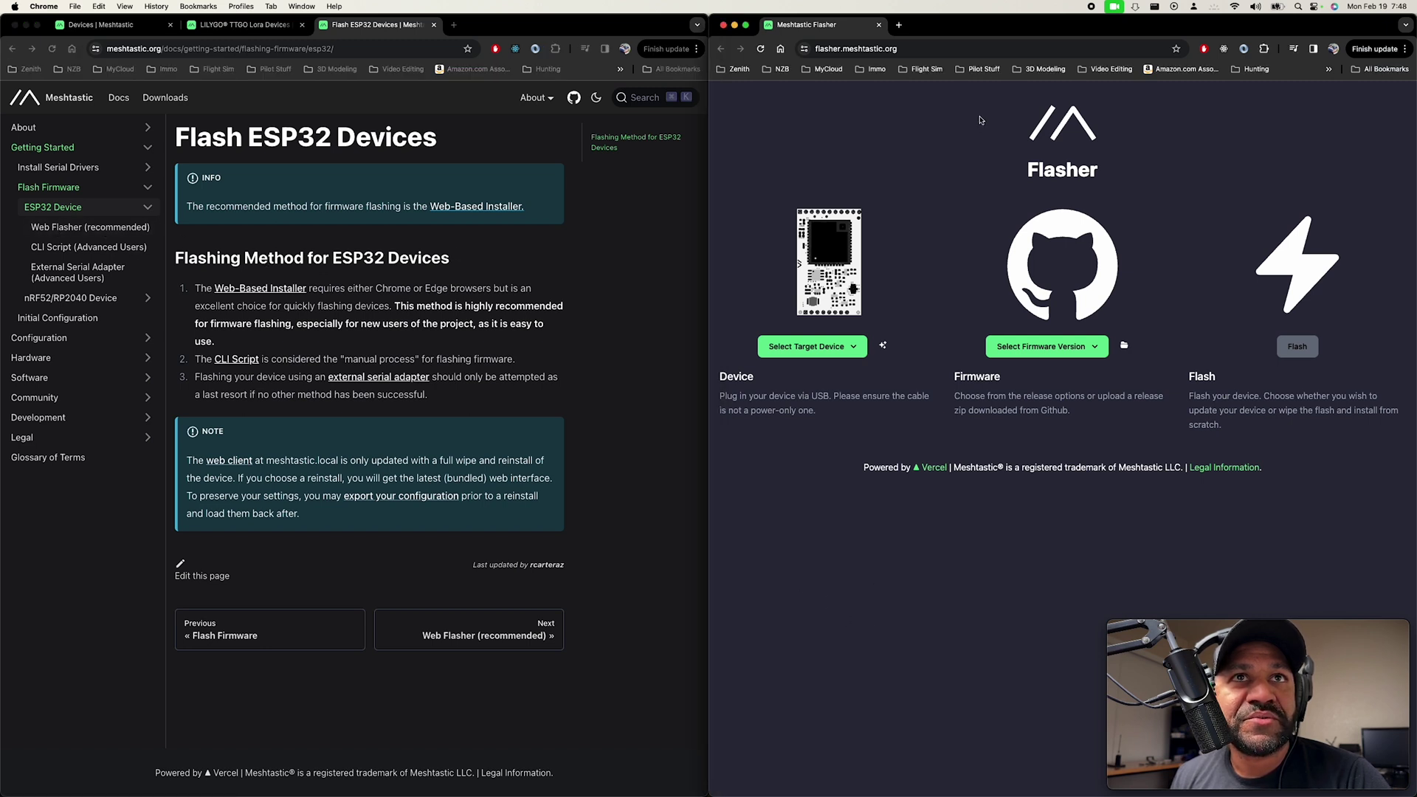
left_click(267, 292)
left_click(263, 291)
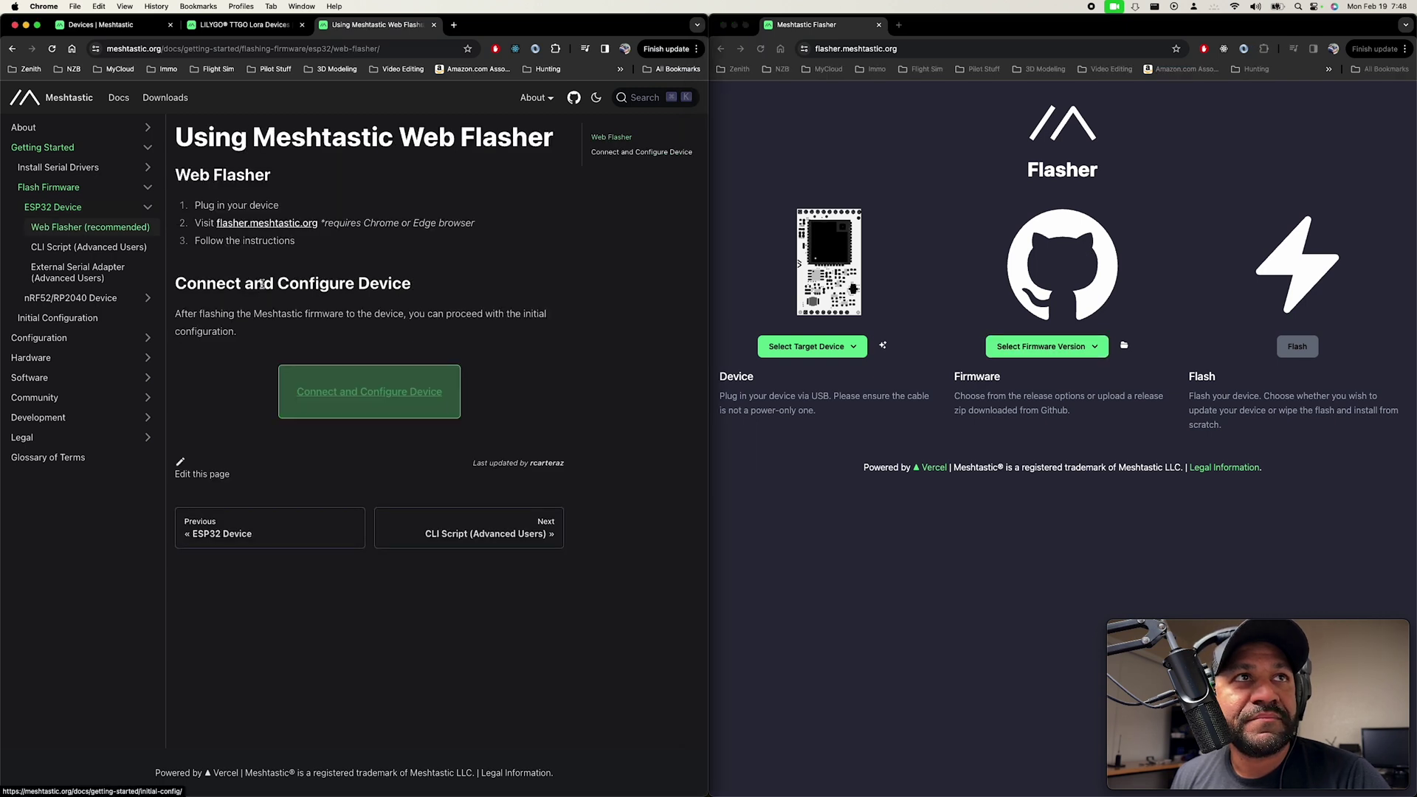
left_click(858, 47)
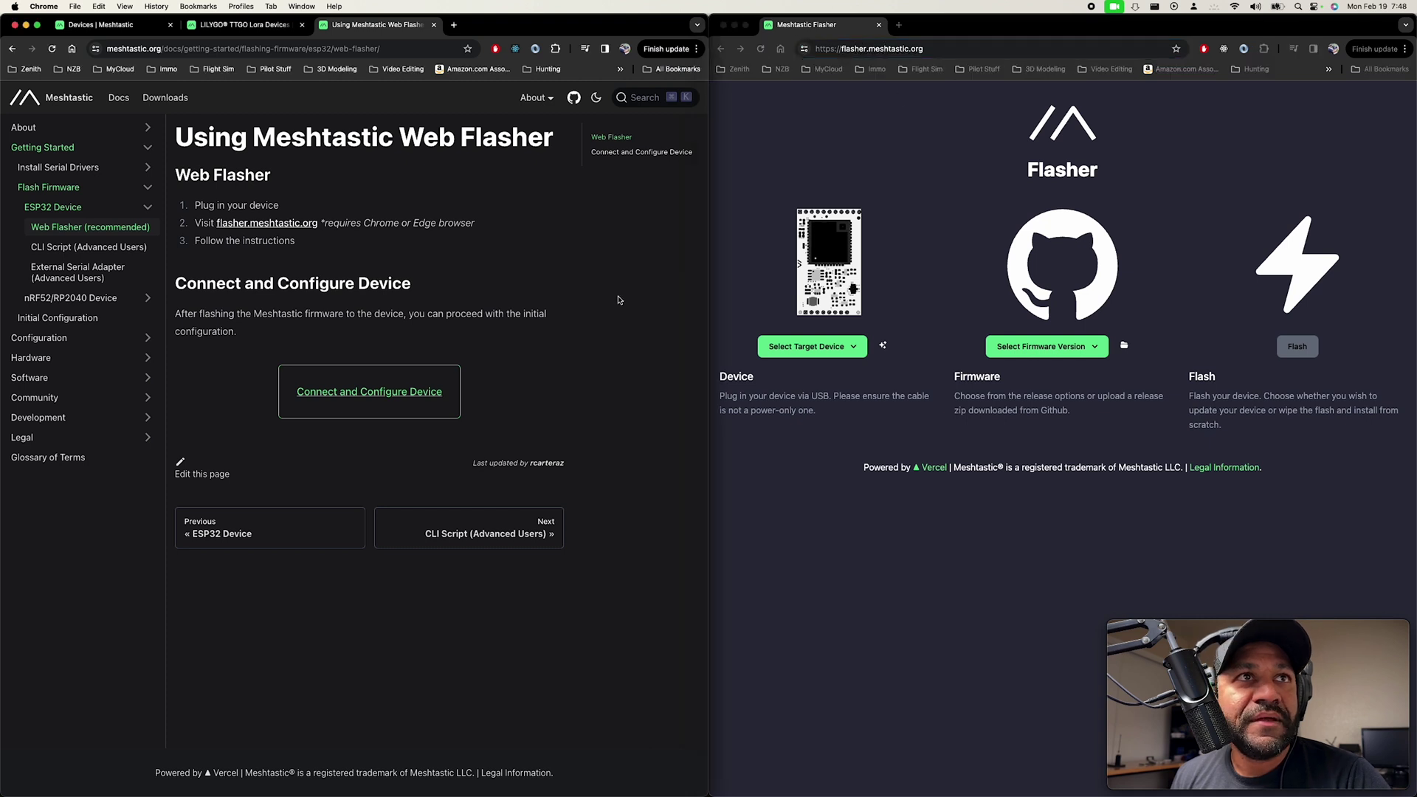
Choose Heltec Wireless Stick Lite V3 as target and firmware version 2.2.22.404d0dd Beta.
left_click(817, 345)
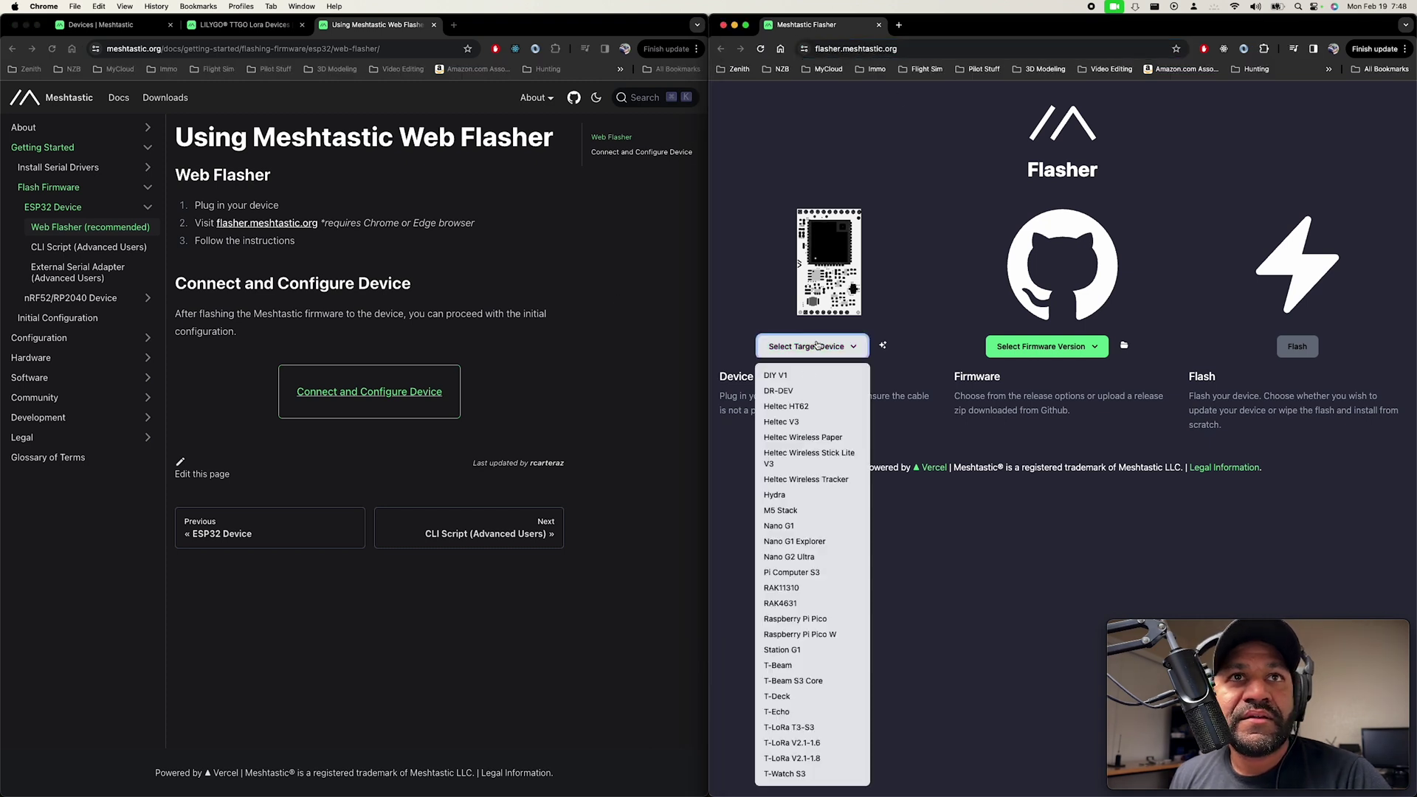
left_click(801, 458)
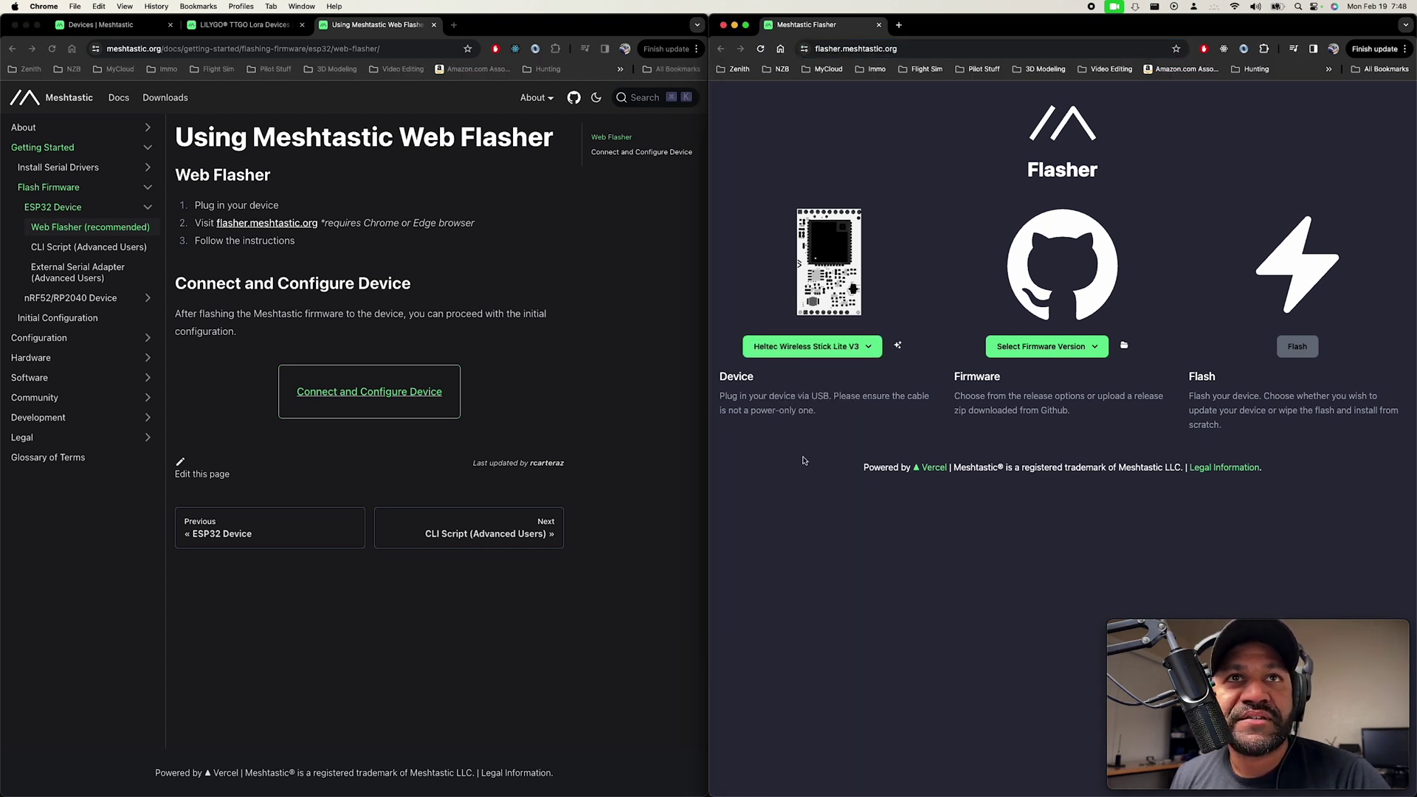
left_click(1031, 353)
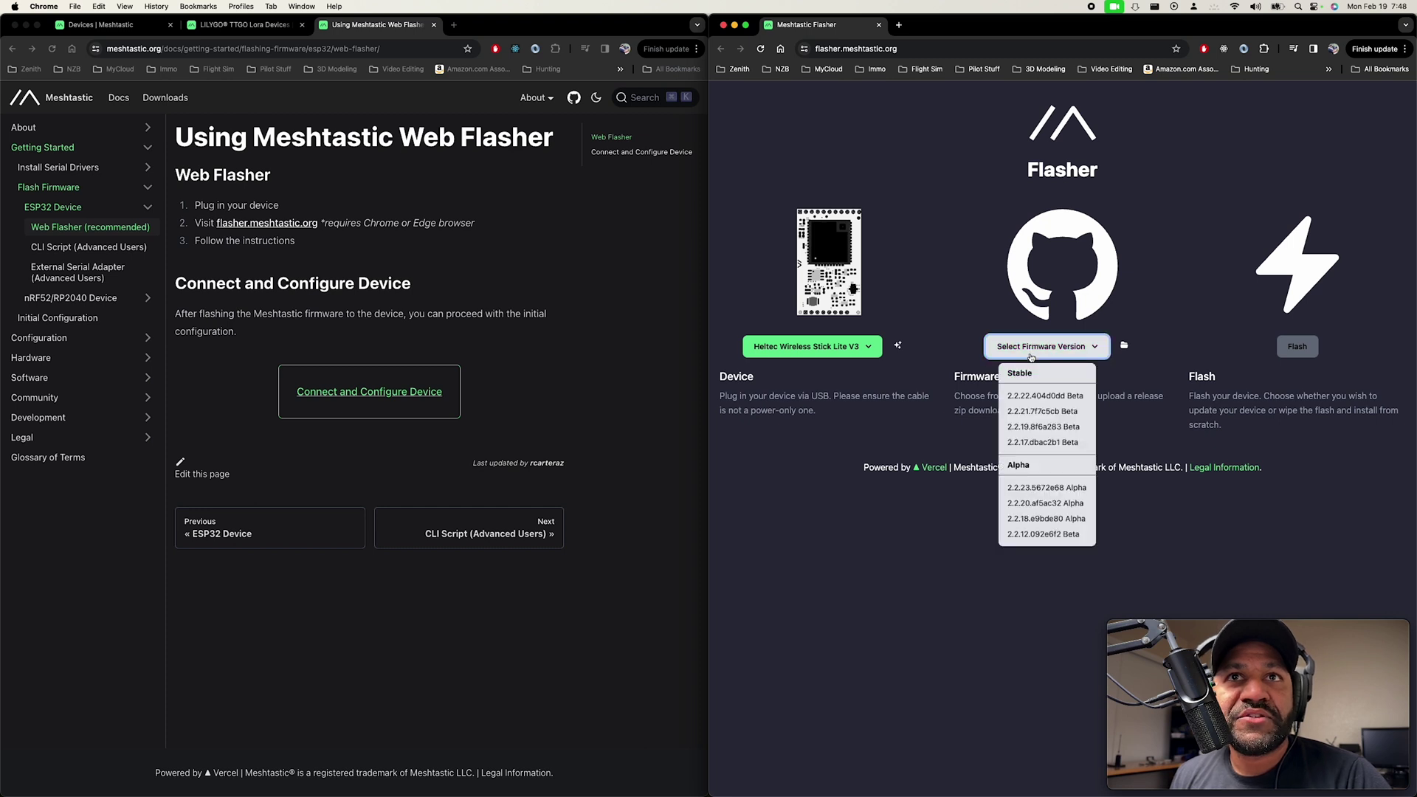
left_click(1018, 399)
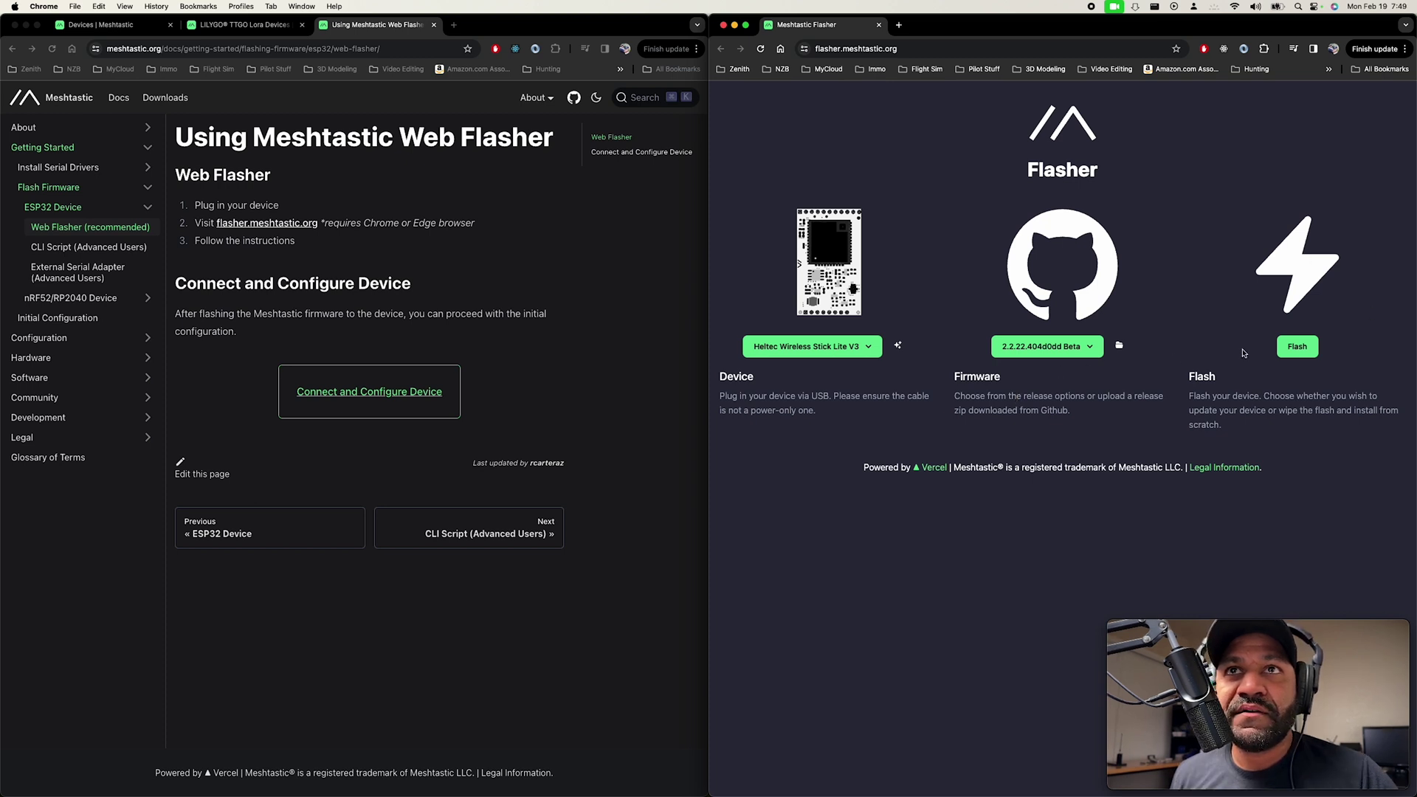
Start the Heltec flash at 115200 baud with Full Erase left off.
left_click(1299, 346)
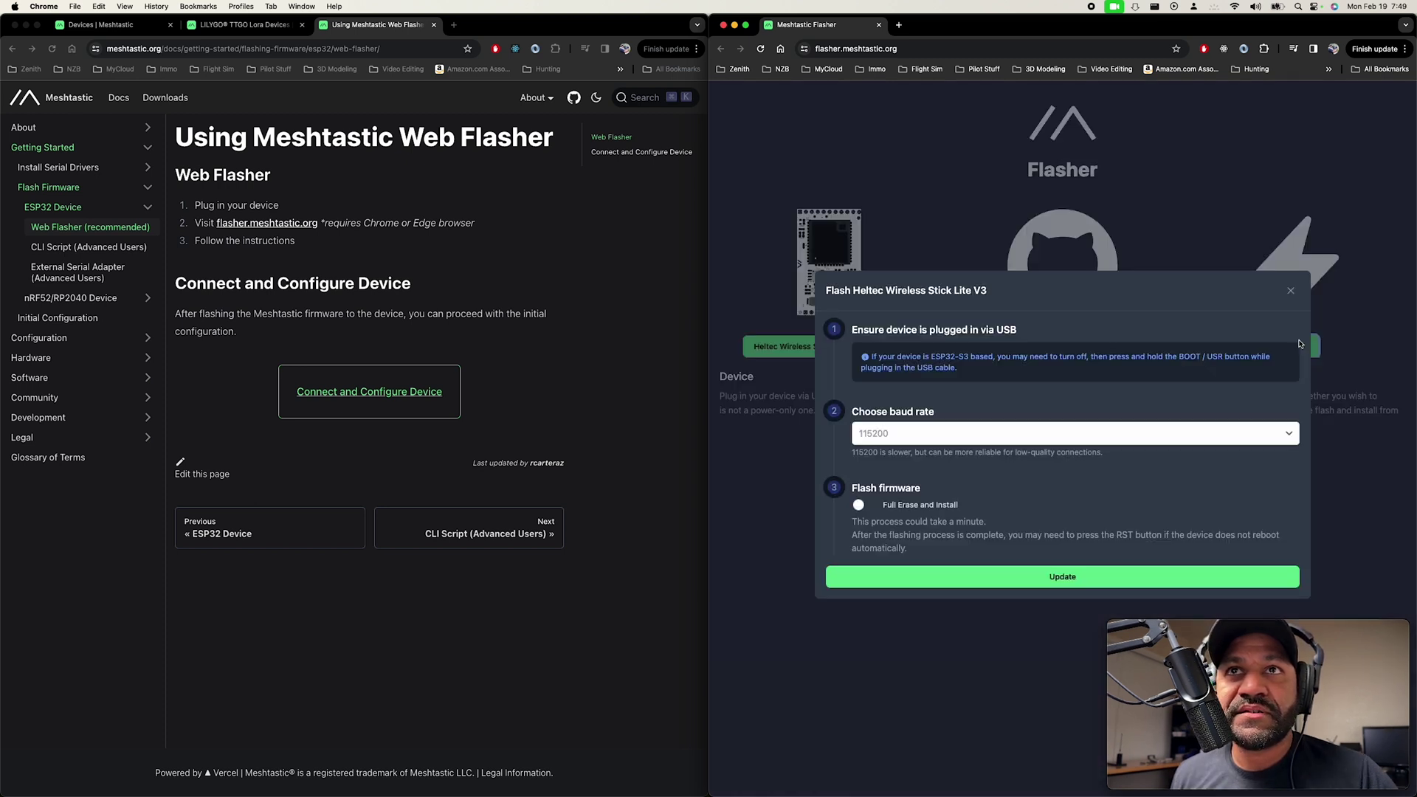
left_click(919, 441)
left_click(937, 397)
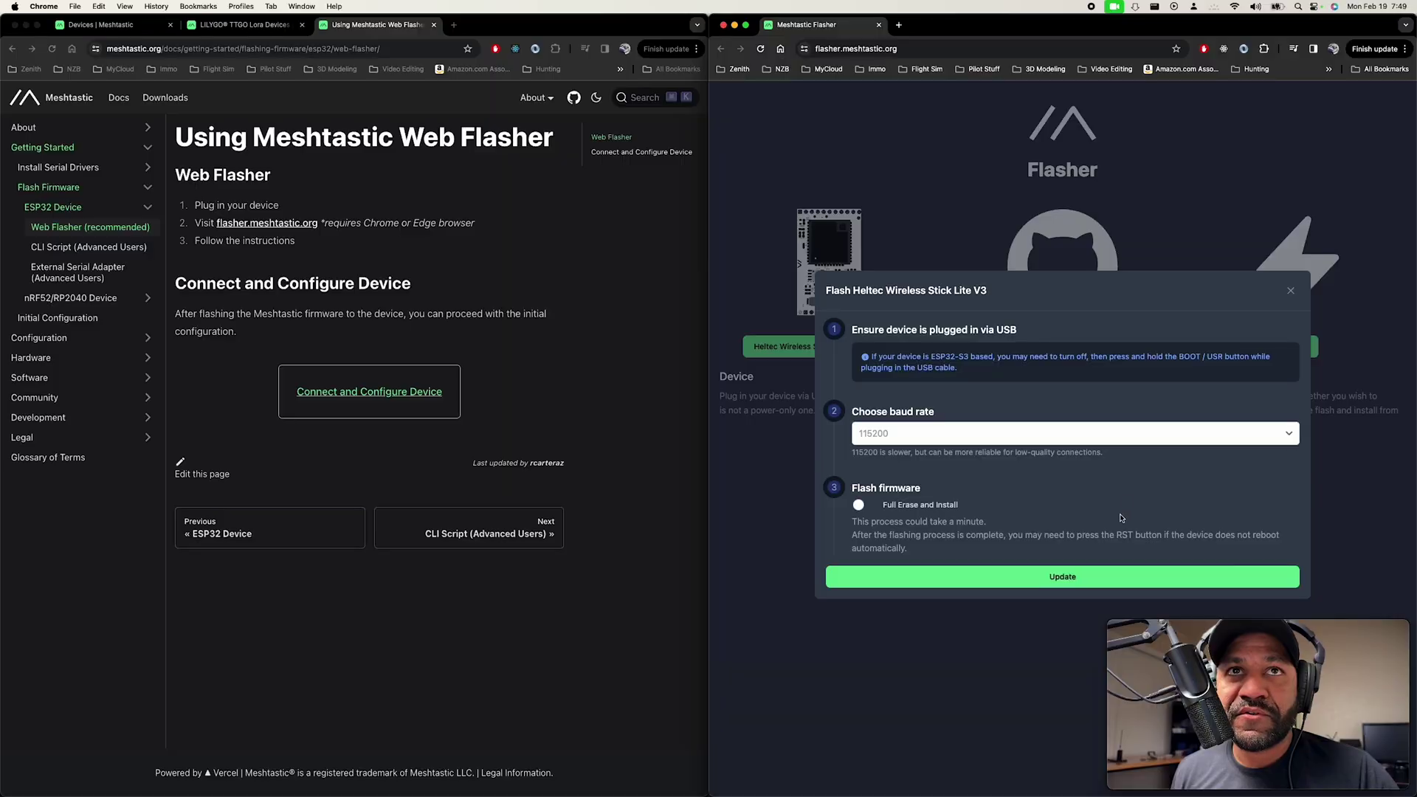
left_click(1111, 583)
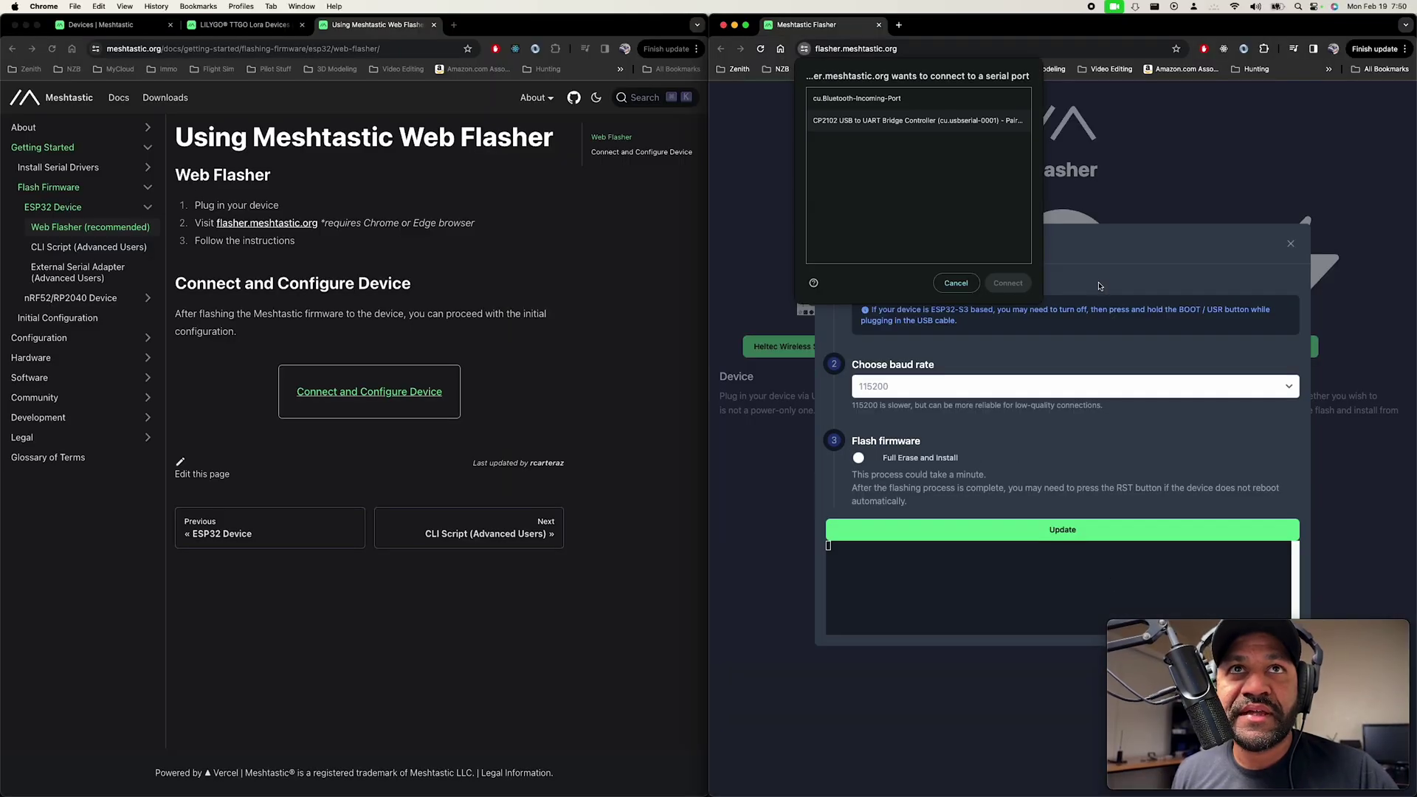
Select the CP2102 USB to UART Bridge Controller port and connect to begin writing firmware.
left_click(860, 122)
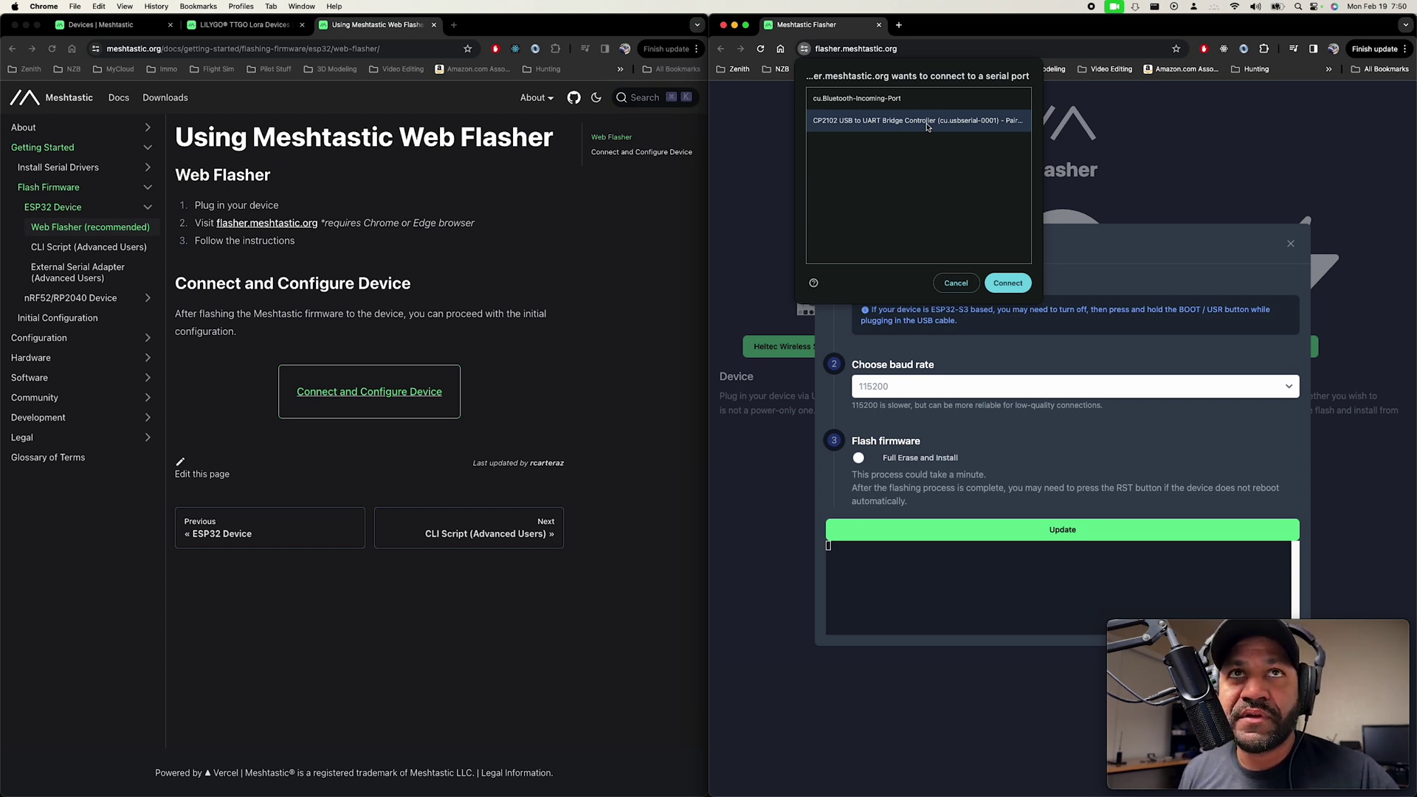
left_click(1017, 276)
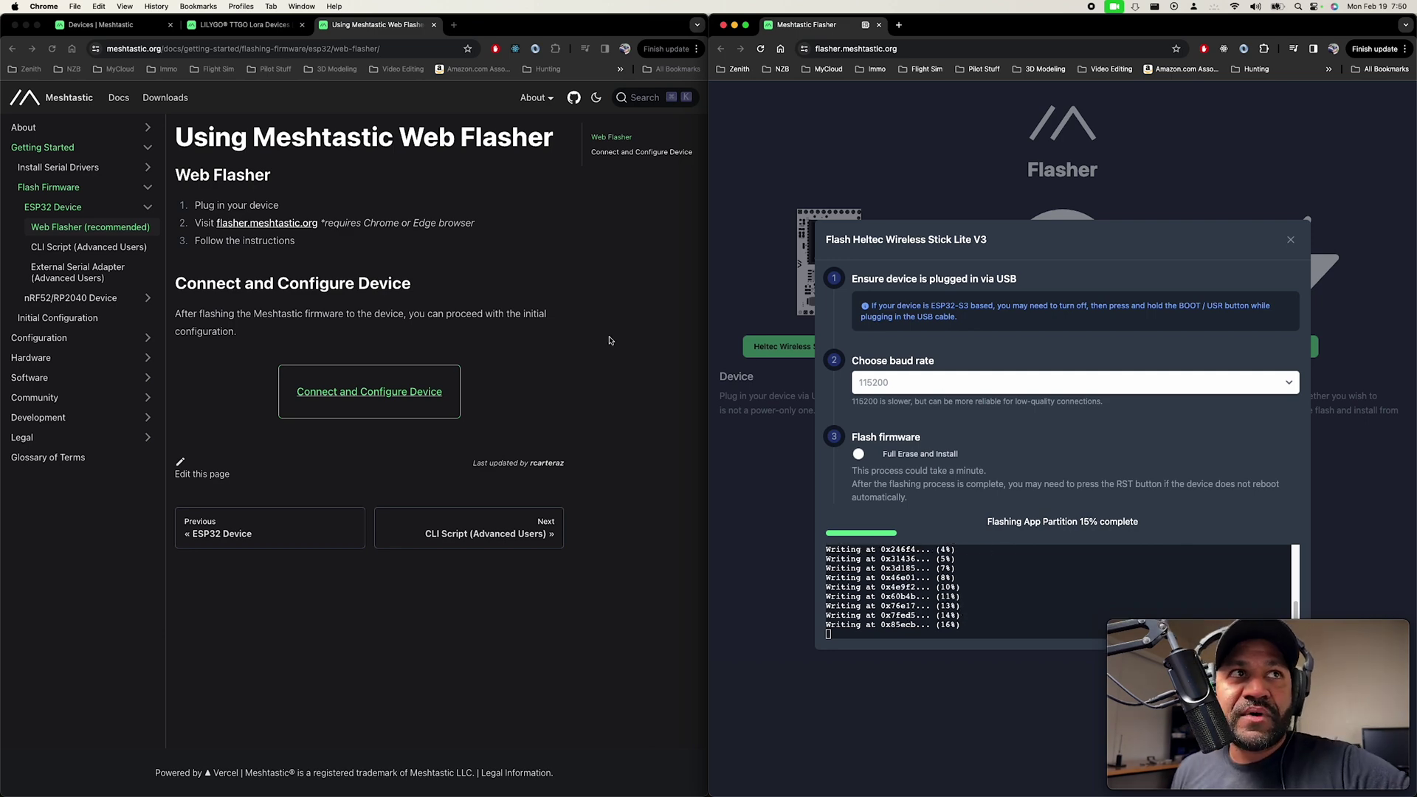
Open the Web Client docs page and the hosted Meshtastic Web client in a new tab.
left_click(57, 254)
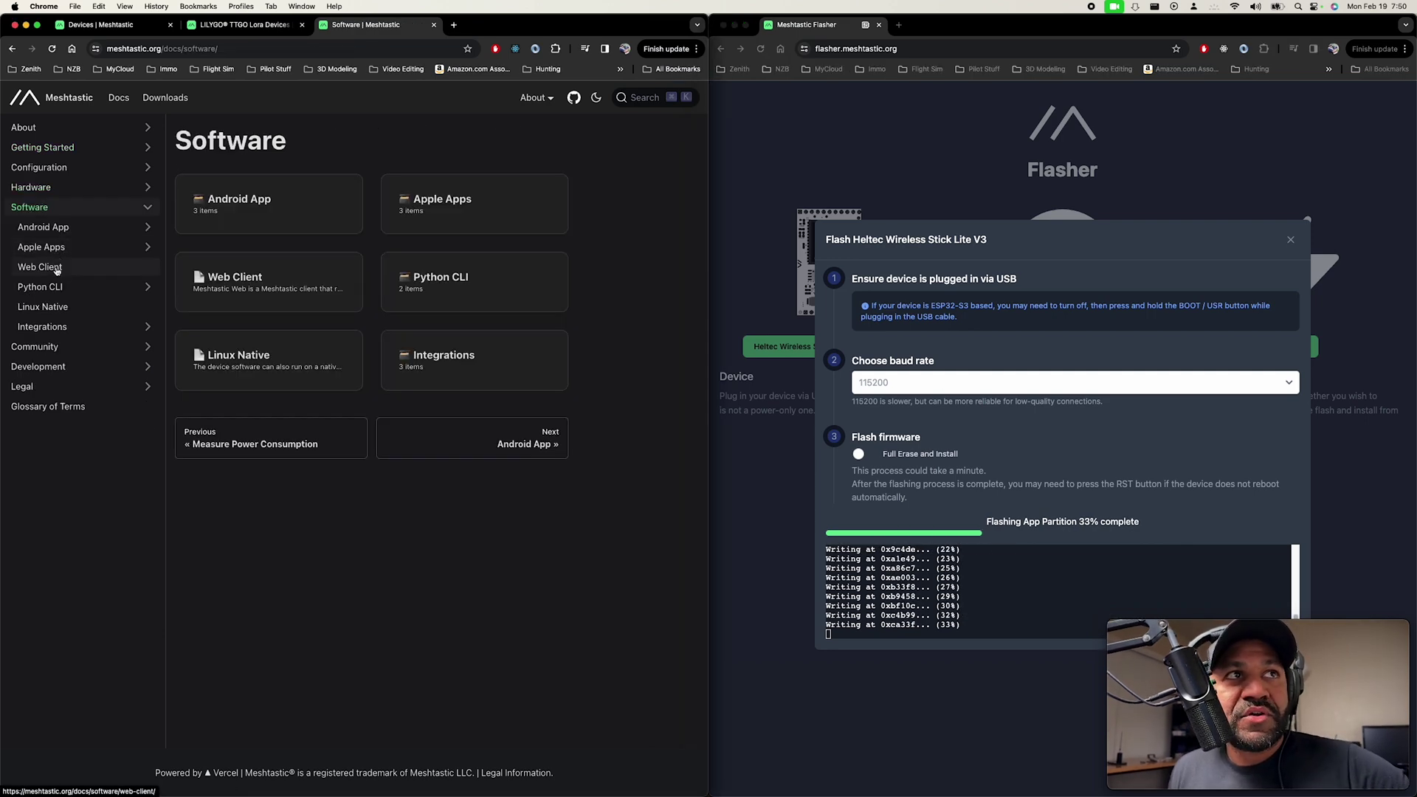
left_click(56, 268)
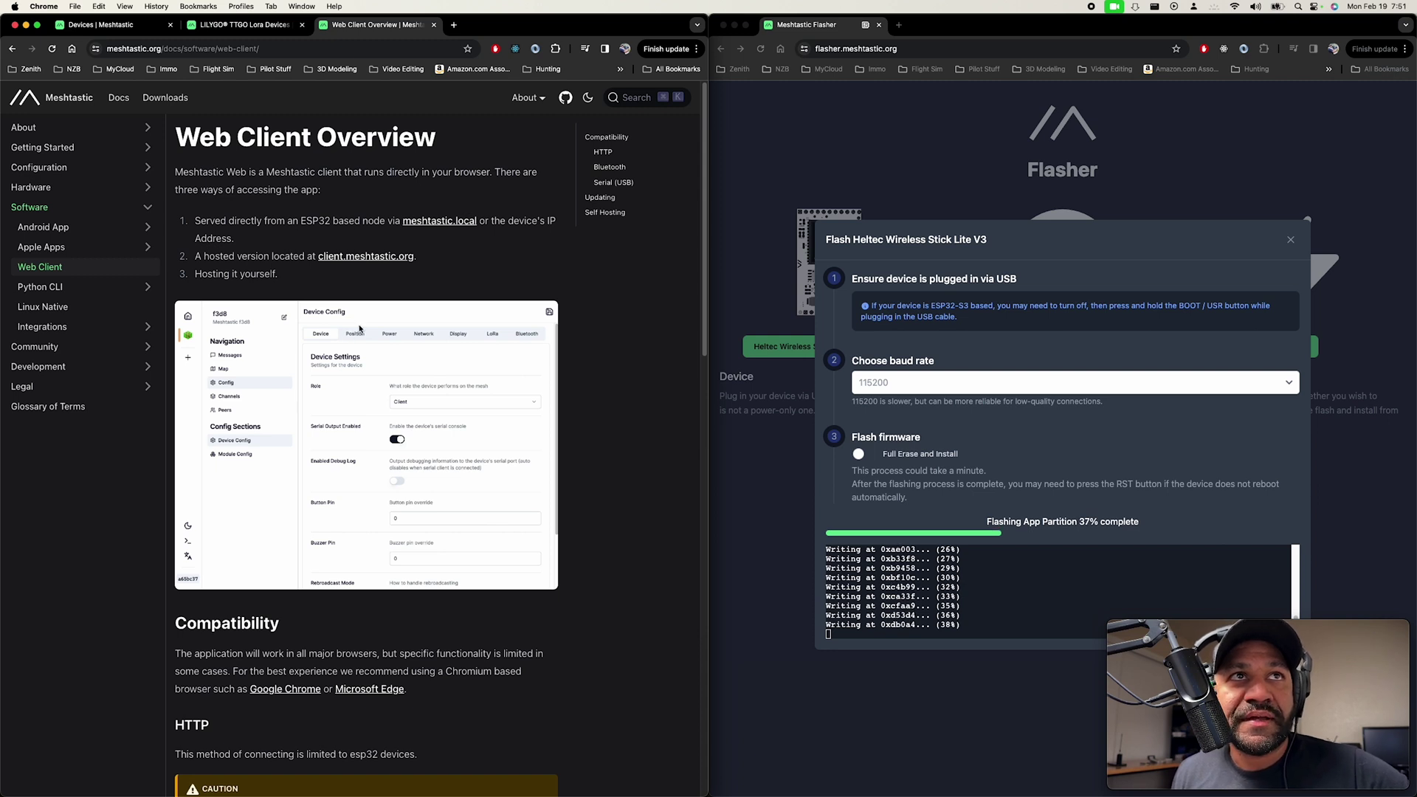
left_click(367, 257, "super")
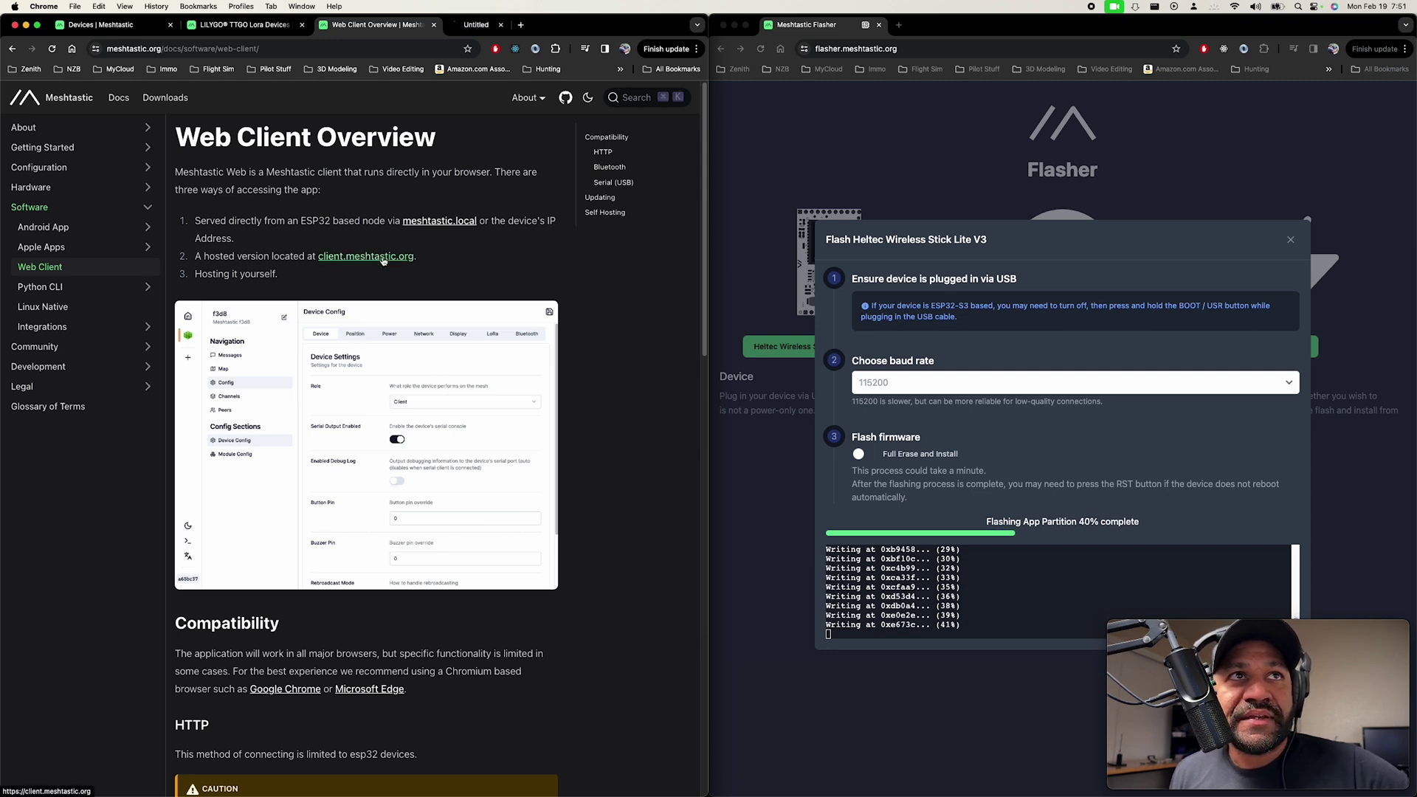
left_click(500, 26)
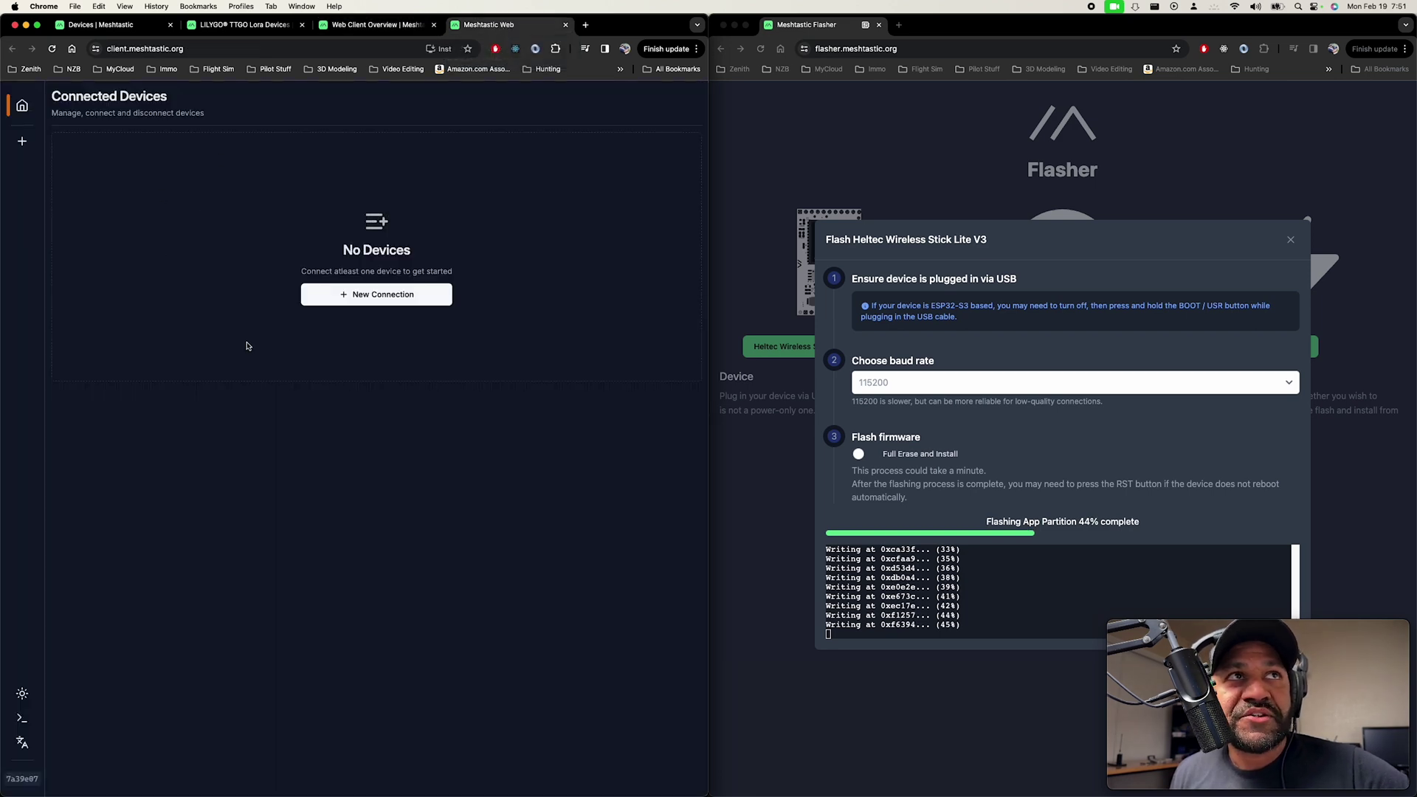
From the docs' Self Hosting section, open the meshtastic/web GitHub repository in a new tab.
left_click(388, 26)
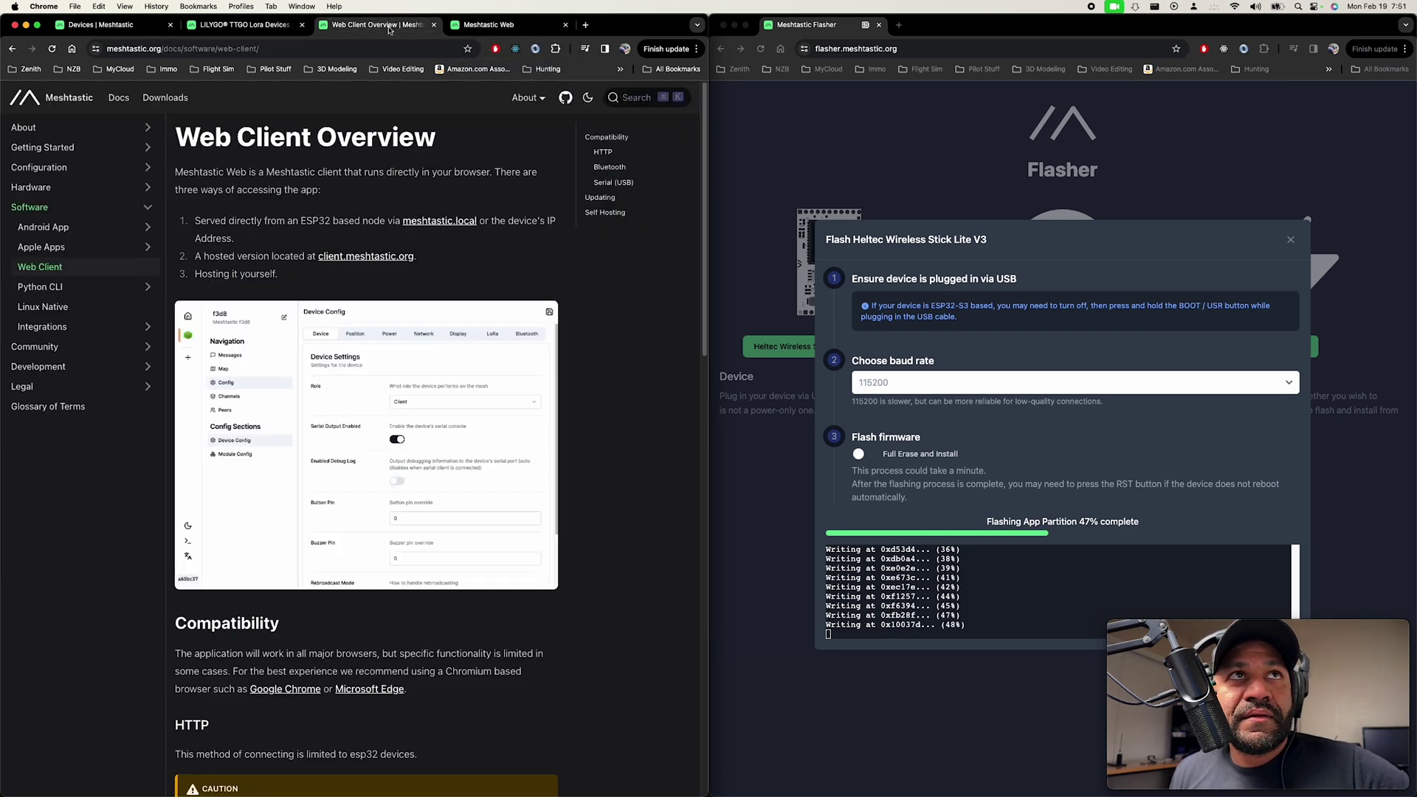
scroll(576, 396, "down", 20)
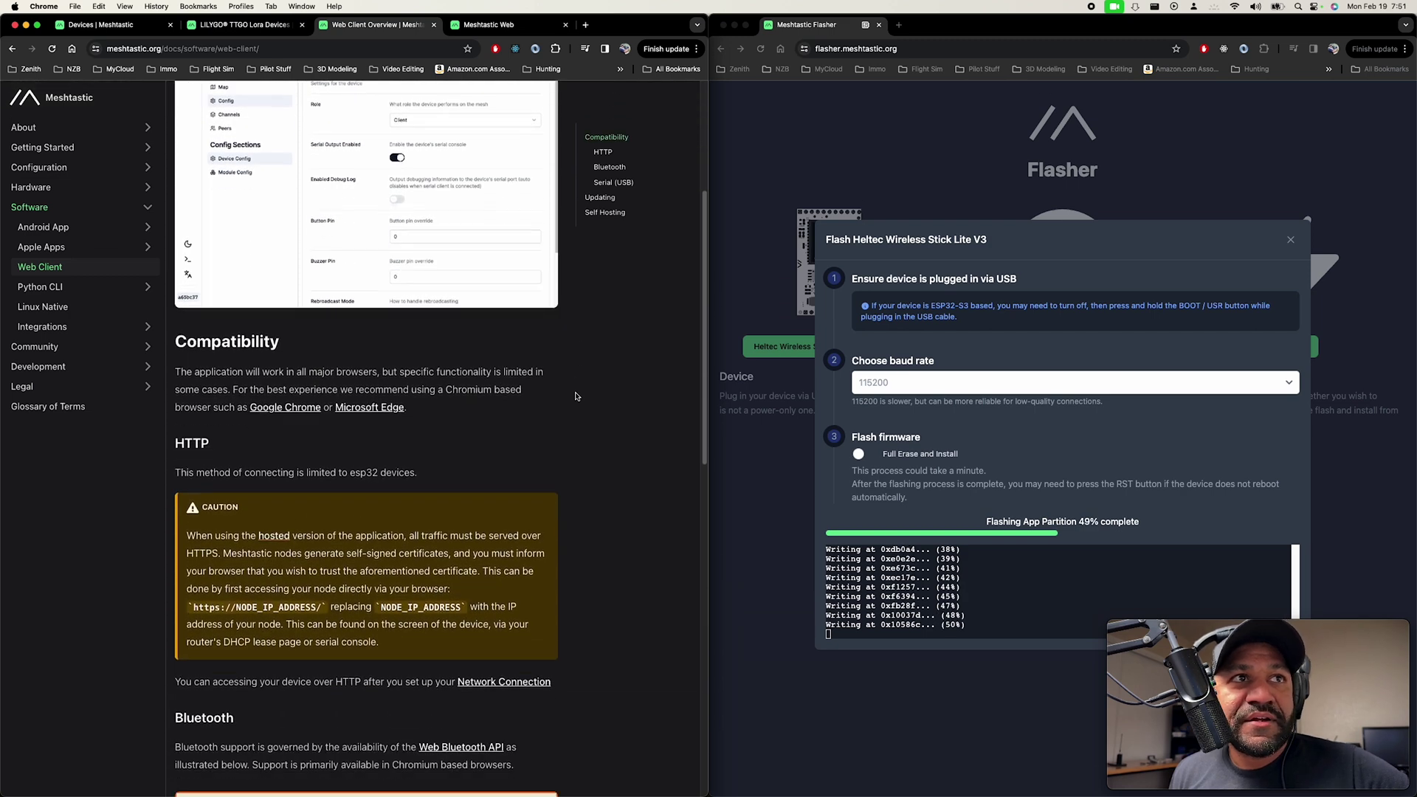
left_click(420, 578)
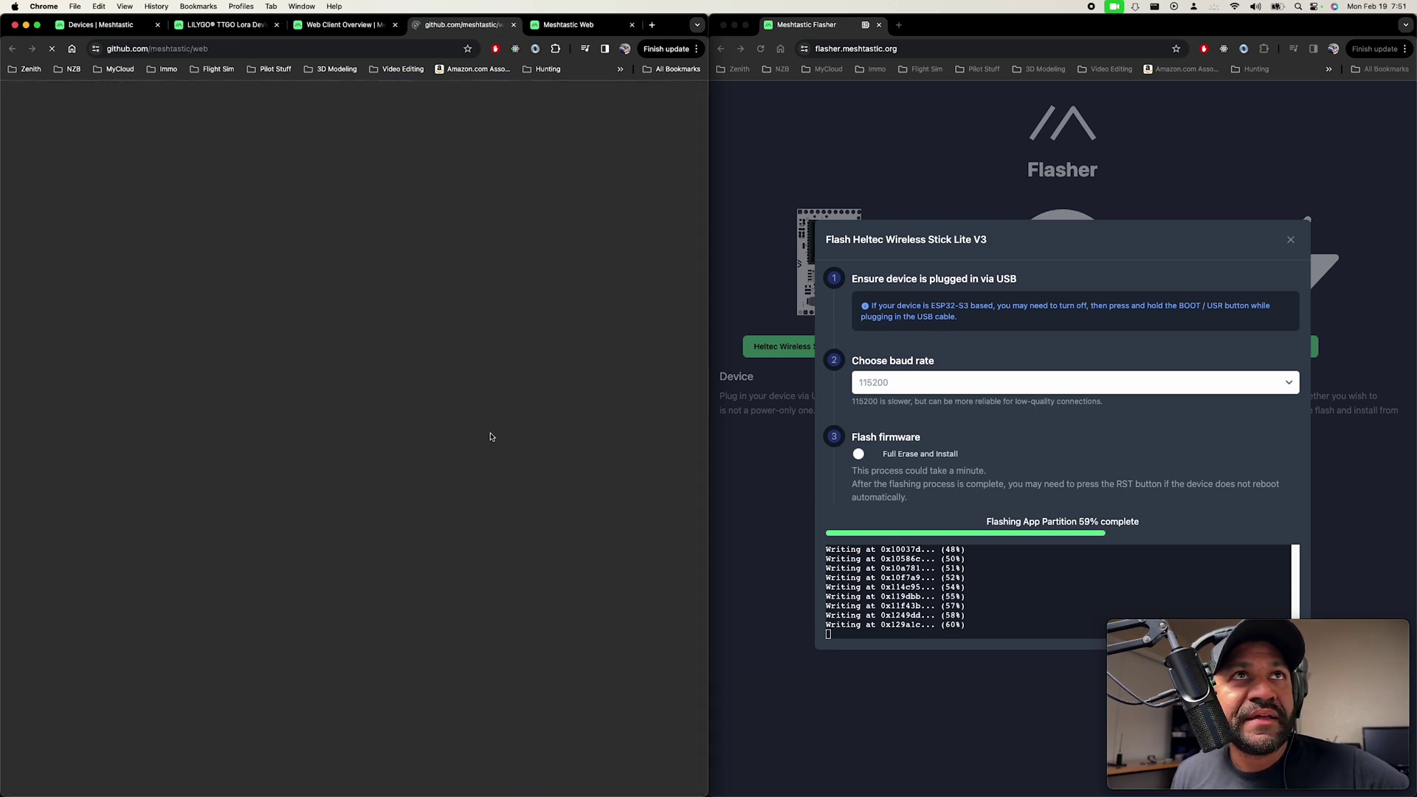
Read the meshtastic/web README's Docker self-host commands, then go back to the Meshtastic Web tab.
scroll(502, 448, "down", 12)
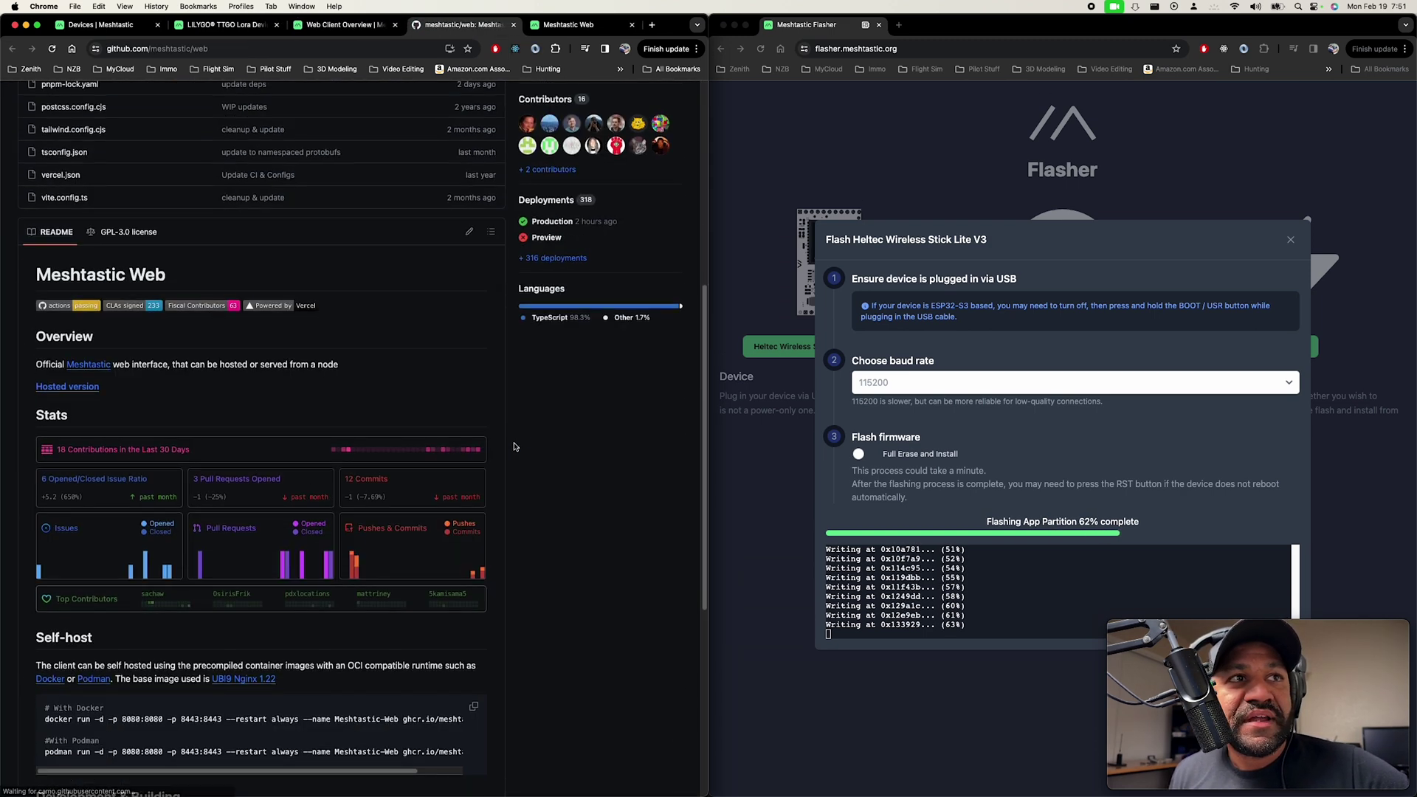
scroll(515, 446, "down", 3)
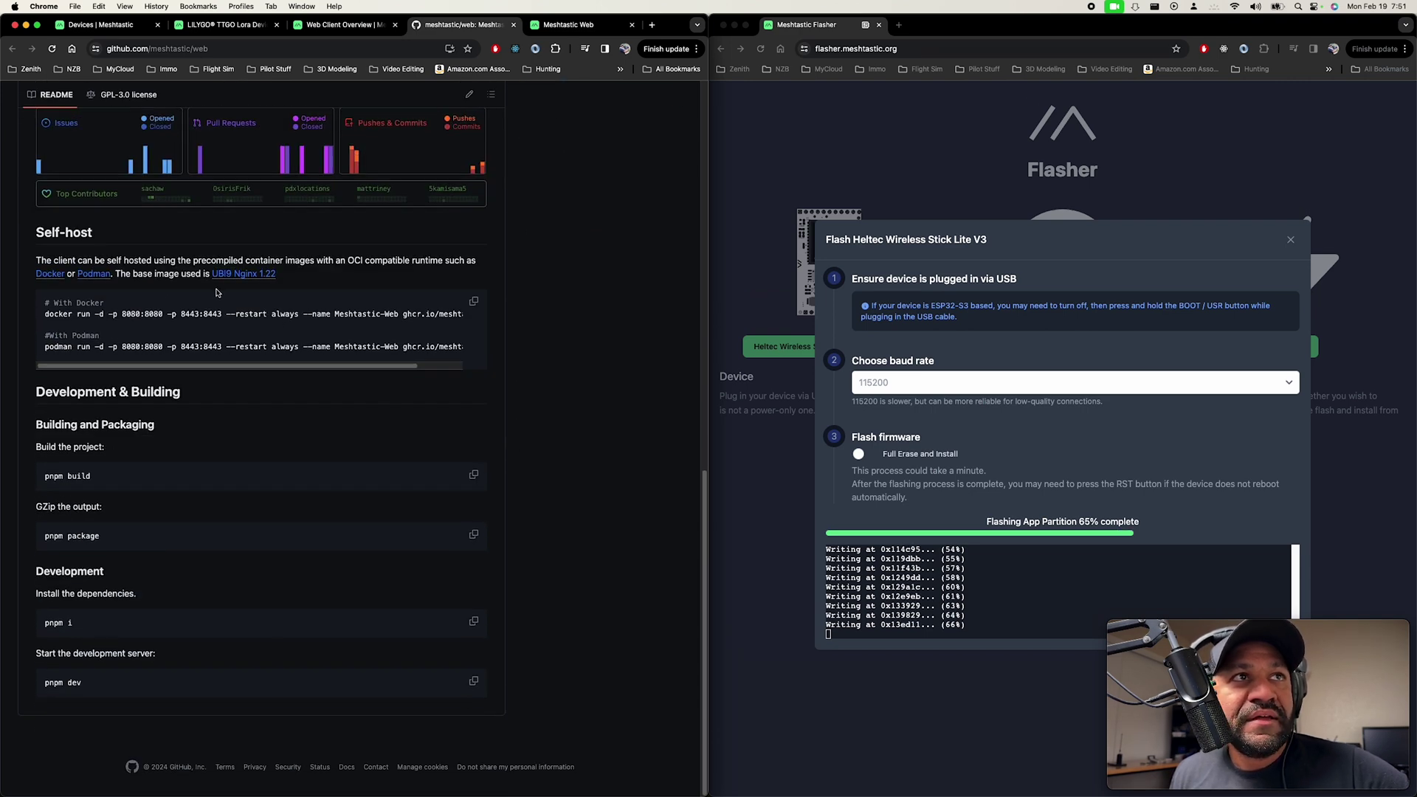
left_click_drag(45, 313, 500, 310)
left_click(420, 314)
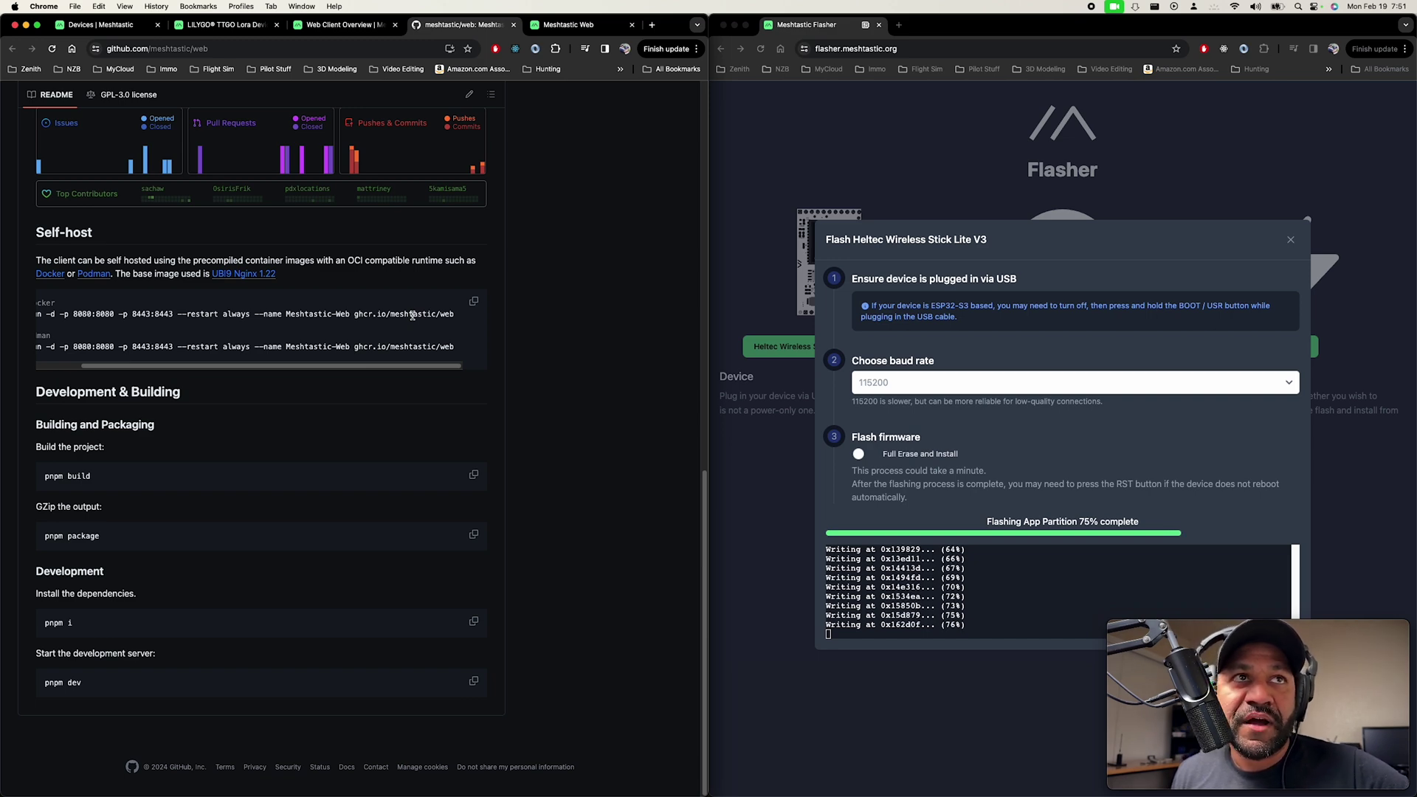
scroll(413, 315, "up", 6)
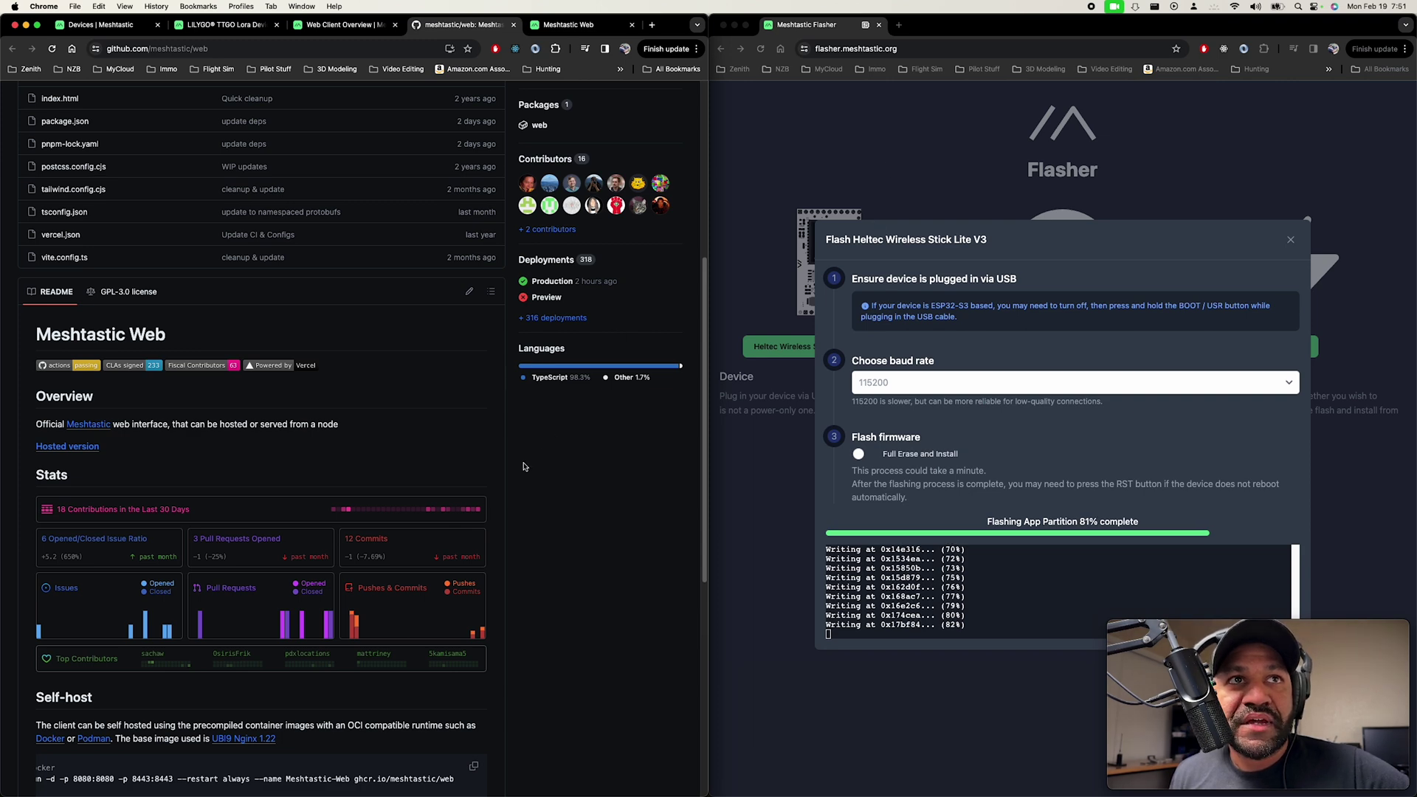
left_click(584, 24)
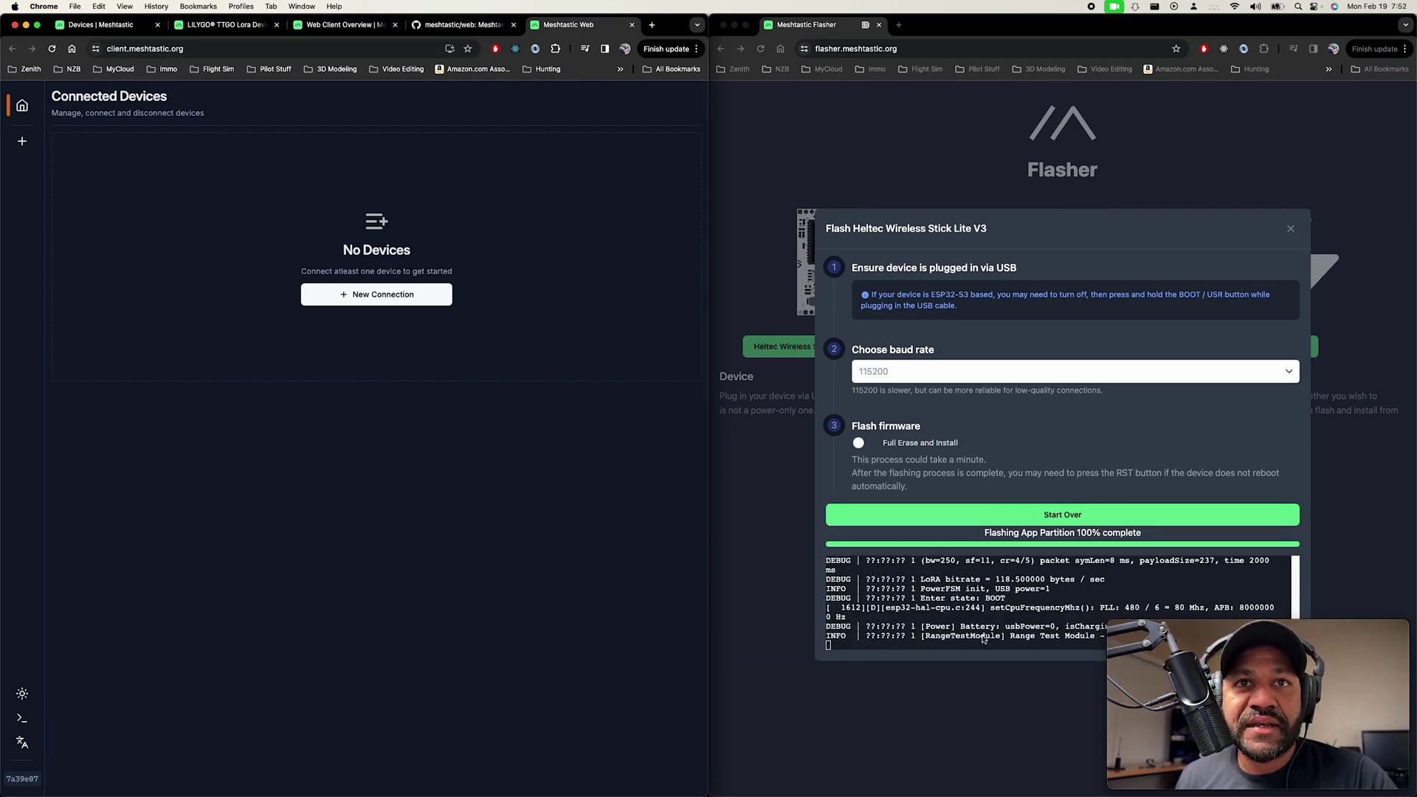
Pair the Meshtastic_1e2c node over Bluetooth, enter its pairing passcode, and connect.
left_click(381, 295)
left_click(308, 361)
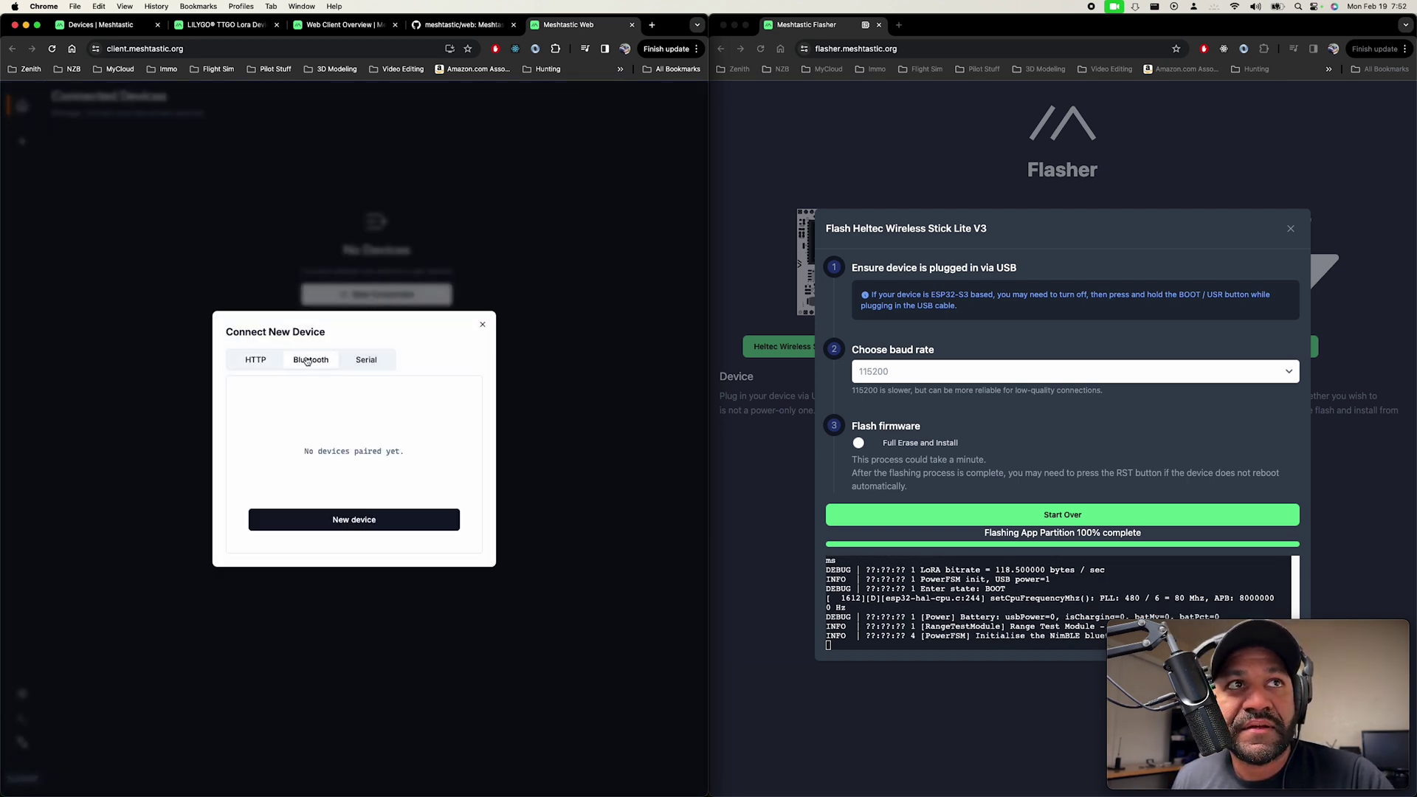
left_click(356, 521)
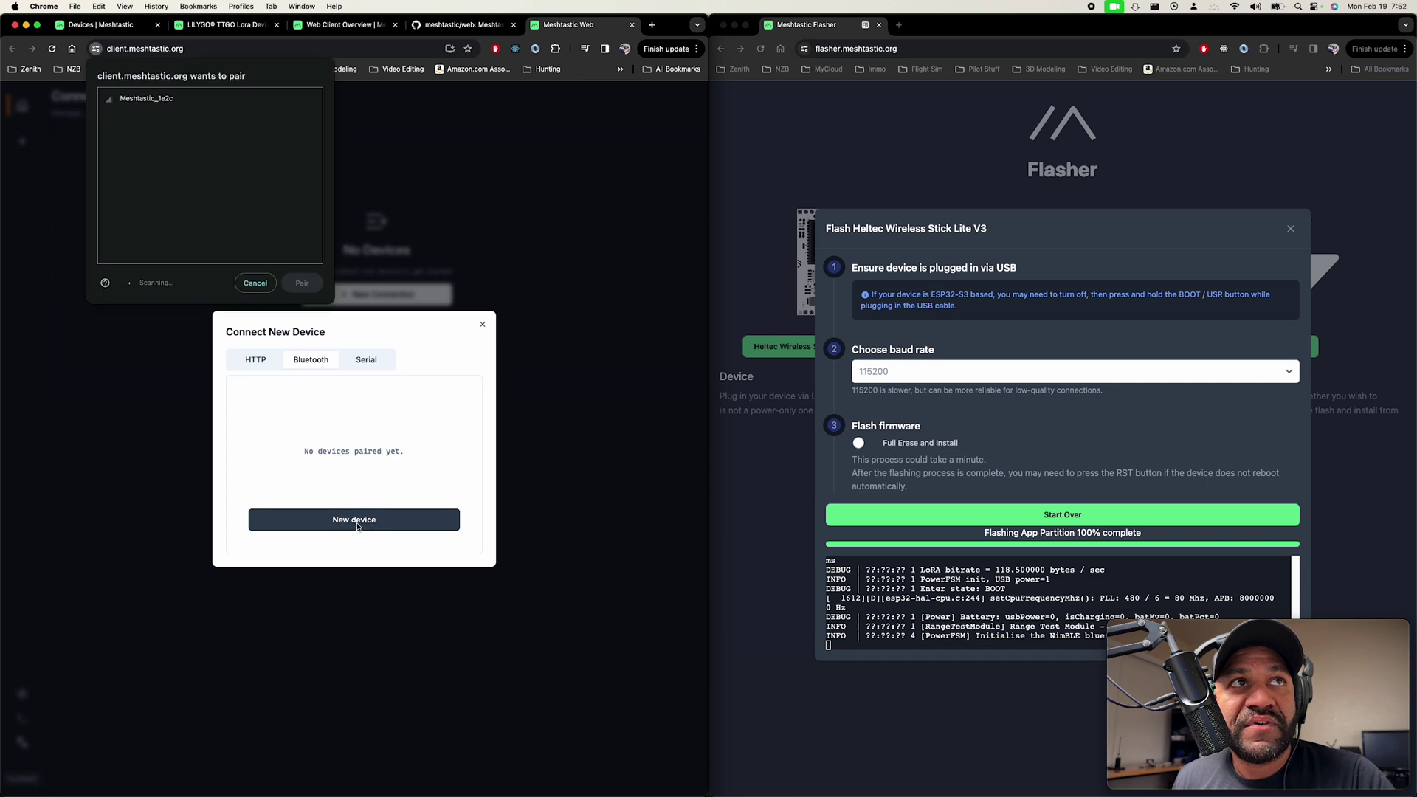
left_click(163, 100)
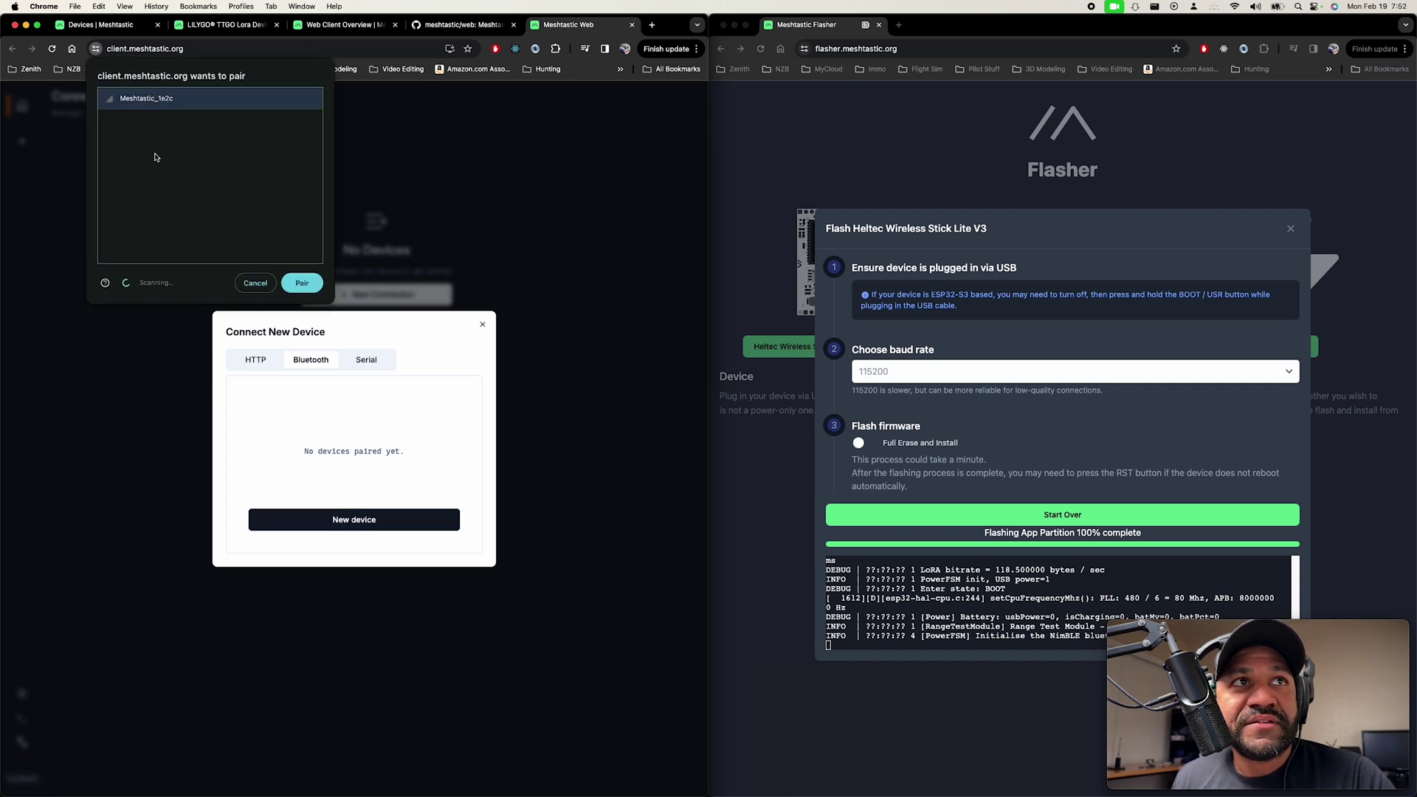
left_click(302, 285)
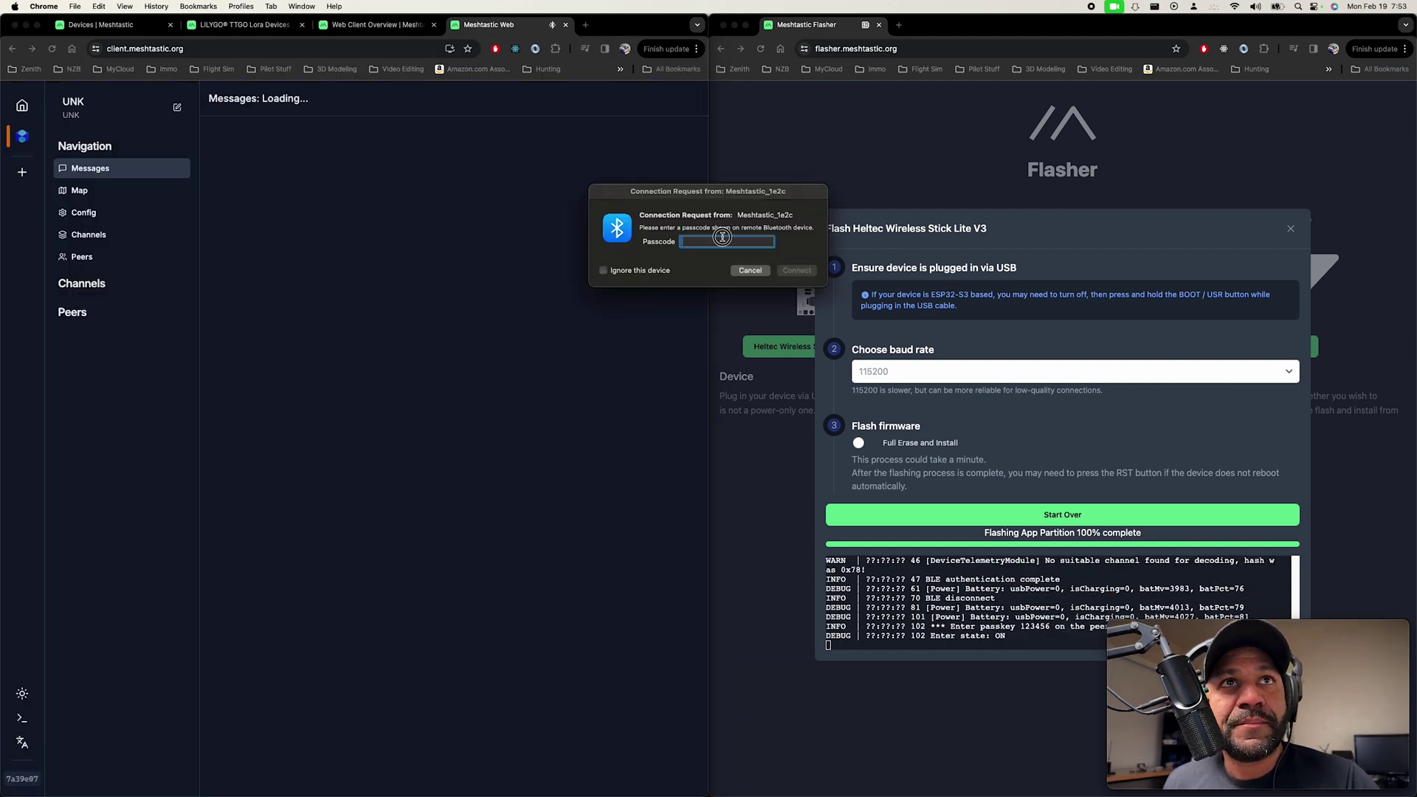
type("123456")
left_click(812, 271)
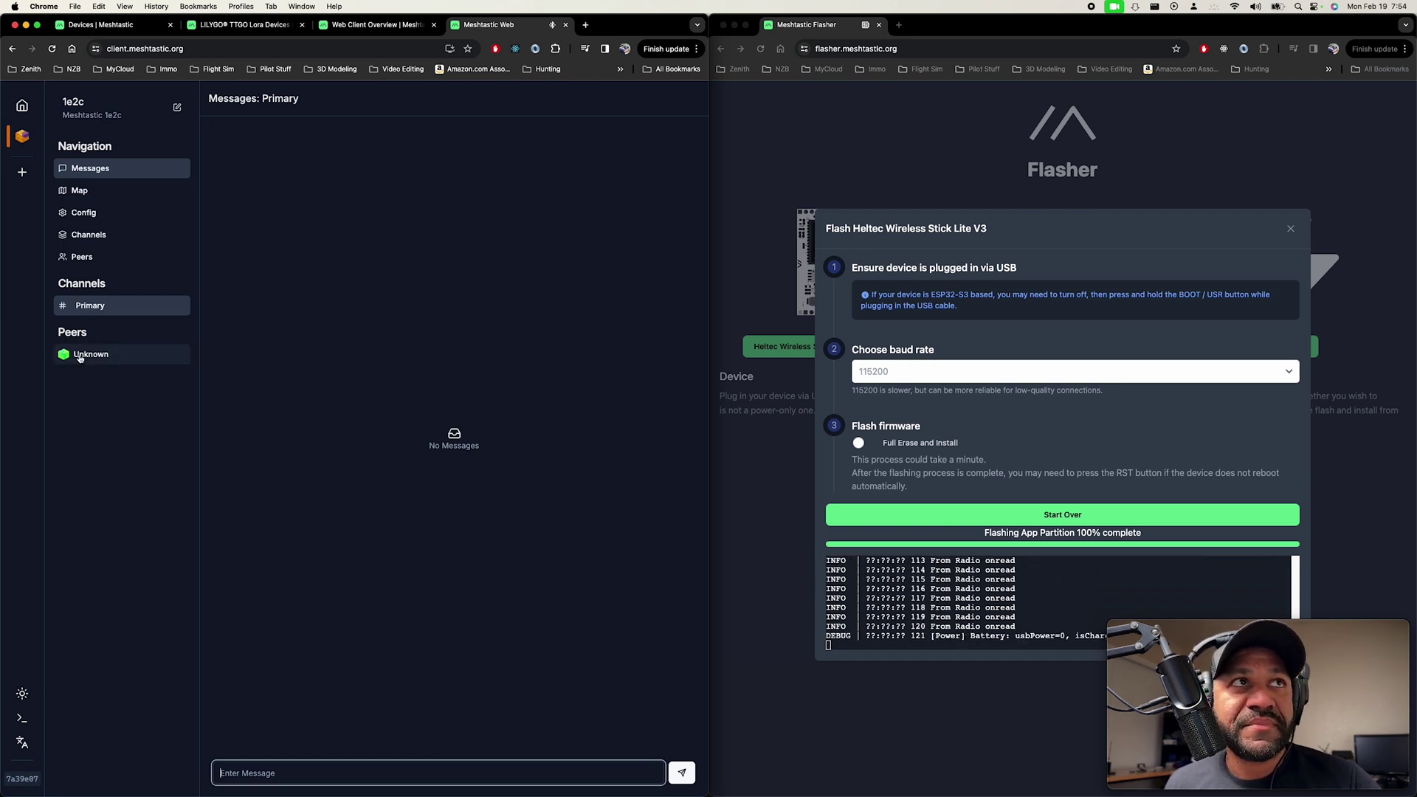
Review the Primary and Ch 1 channel settings, then show the node's Device config with Role Client.
left_click(89, 235)
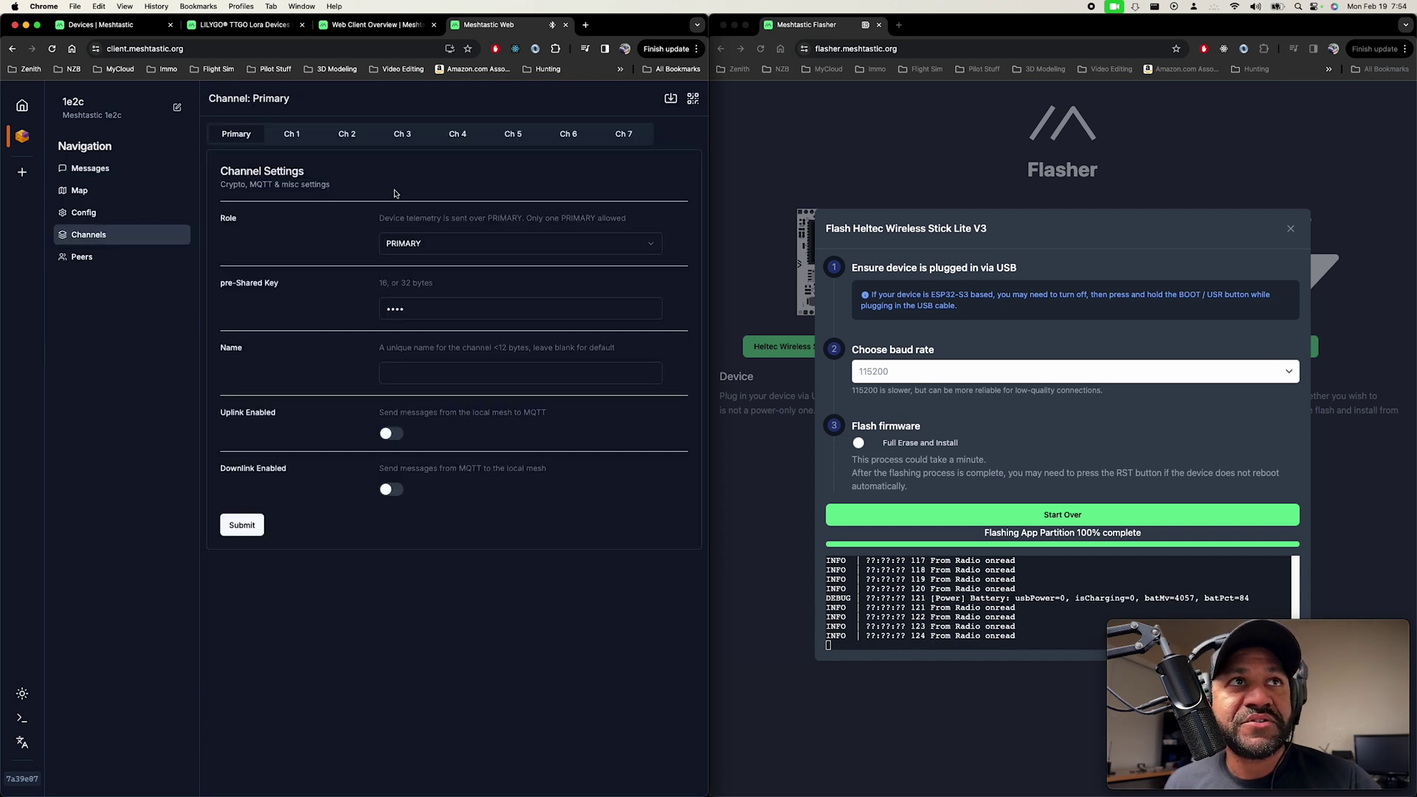
left_click(292, 134)
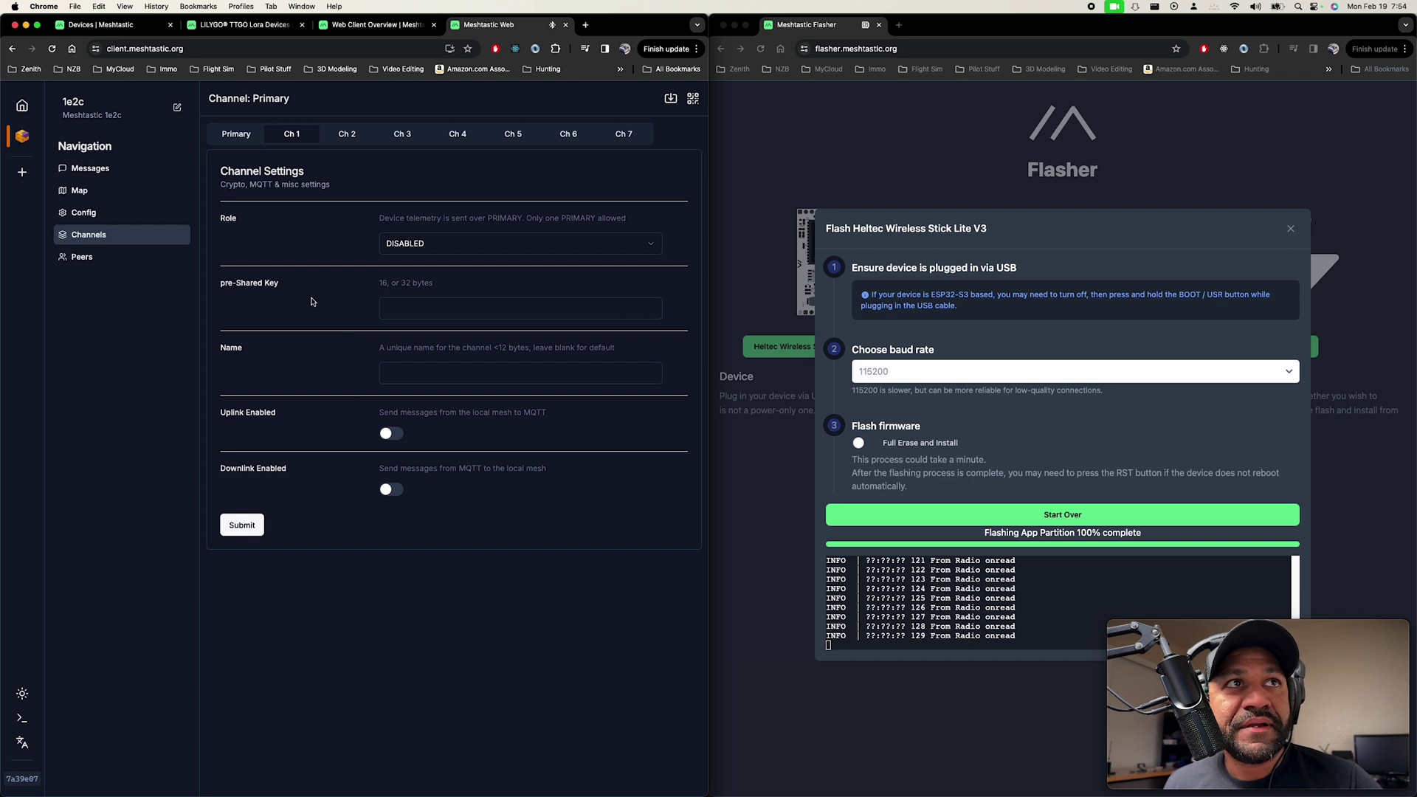
left_click(86, 215)
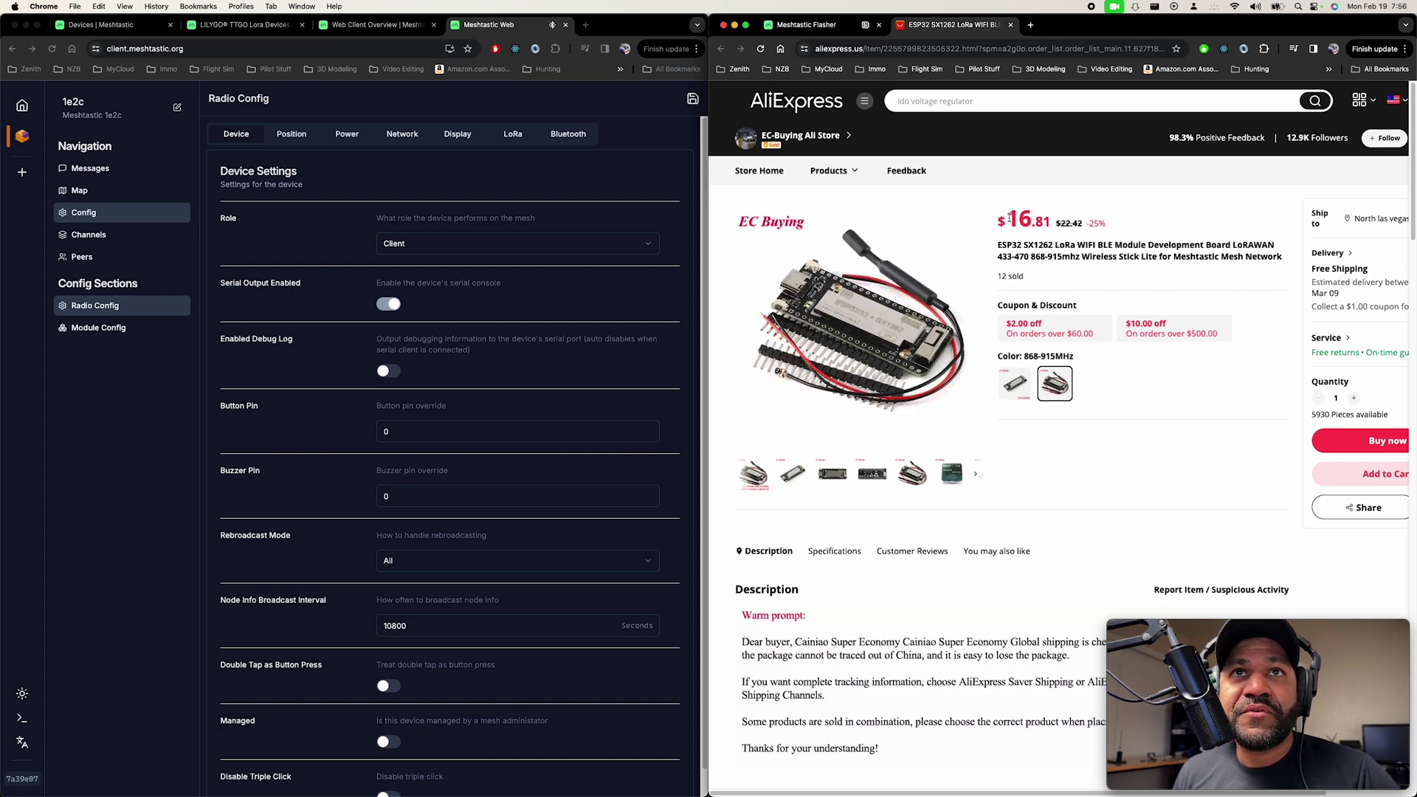
left_click_drag(1009, 218, 1062, 222)
left_click(1053, 223)
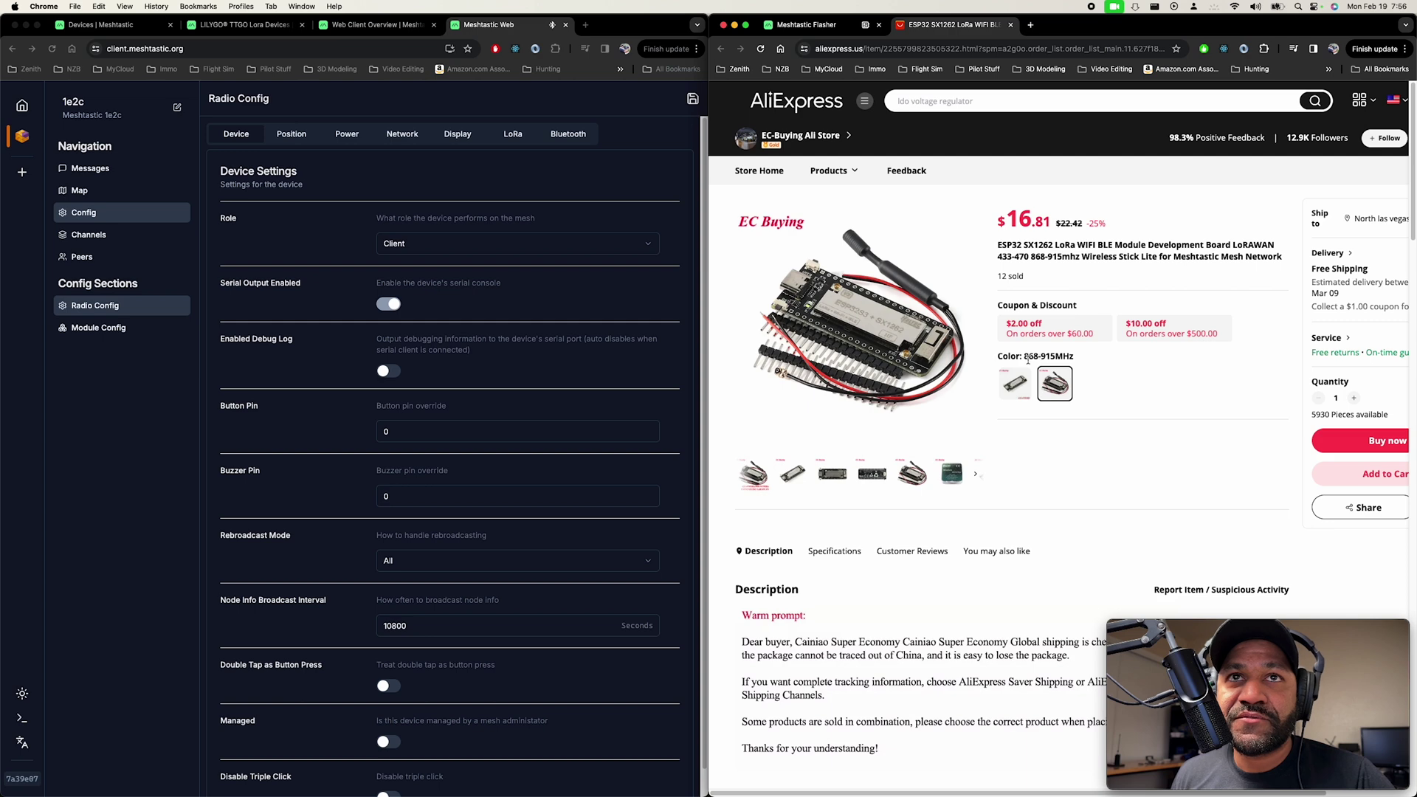
left_click_drag(1025, 357, 1078, 359)
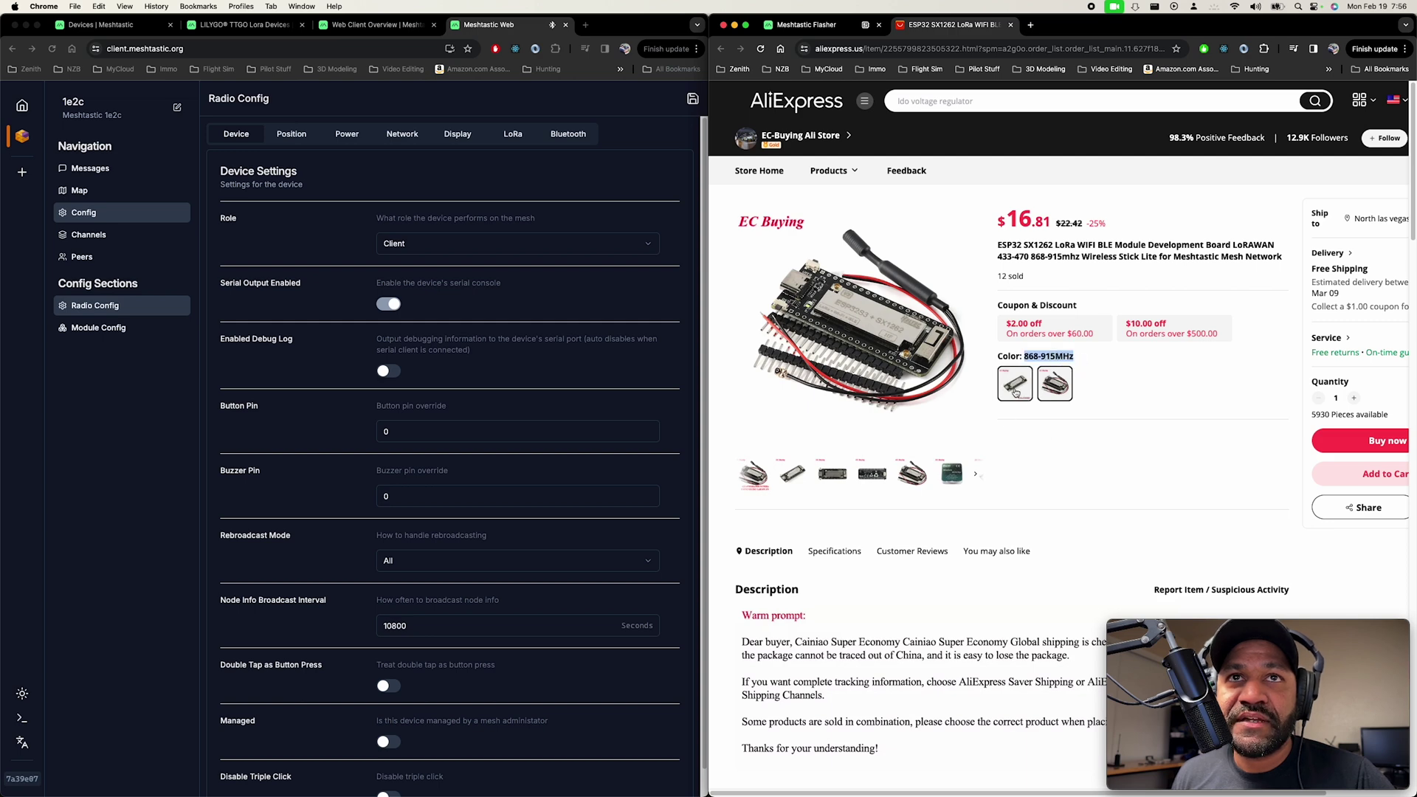
left_click(1016, 392)
left_click_drag(1026, 357, 1100, 358)
left_click(1091, 358)
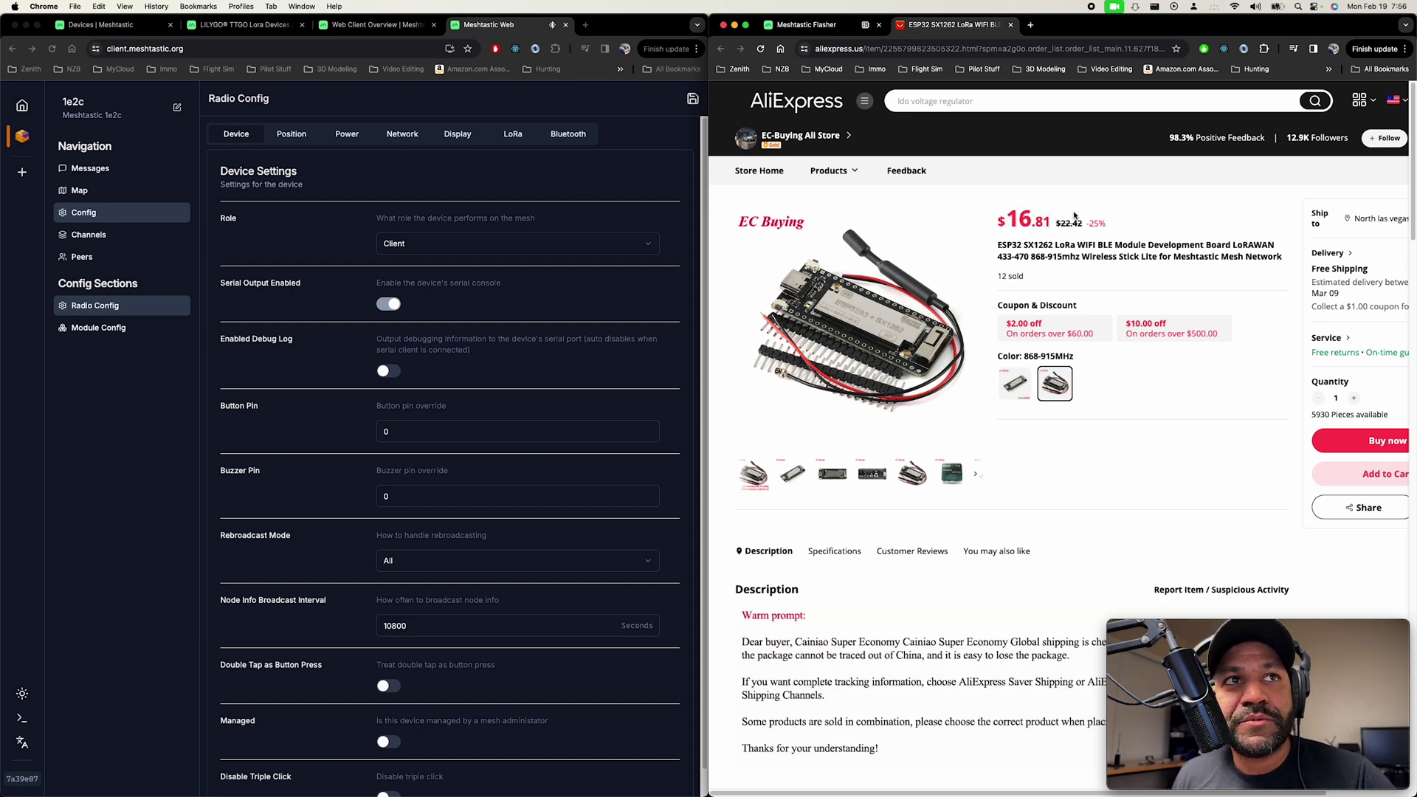
Find the Getting Started guide's Identify Hardware section listing ESP32, nRF52 and RP2040 devices.
left_click(104, 24)
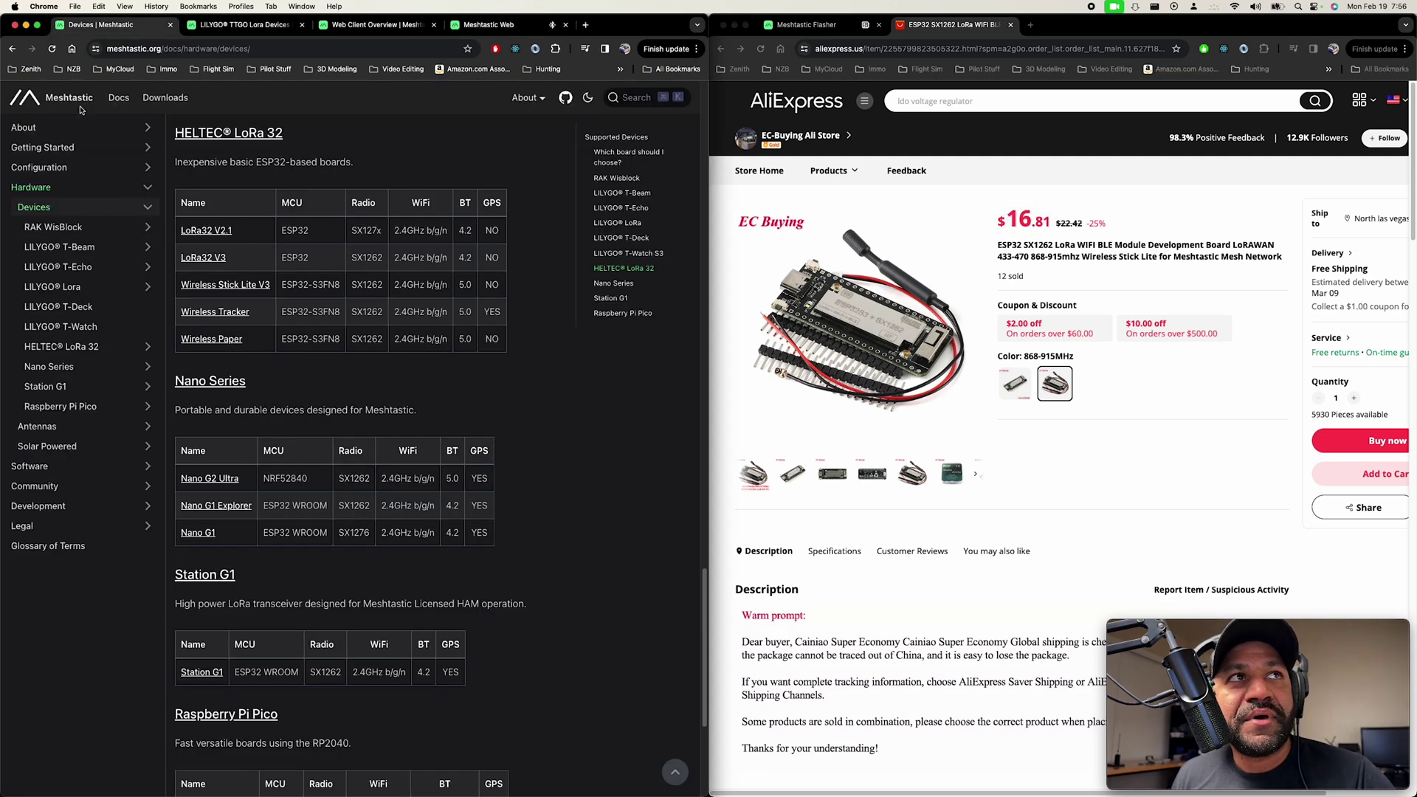
left_click(62, 146)
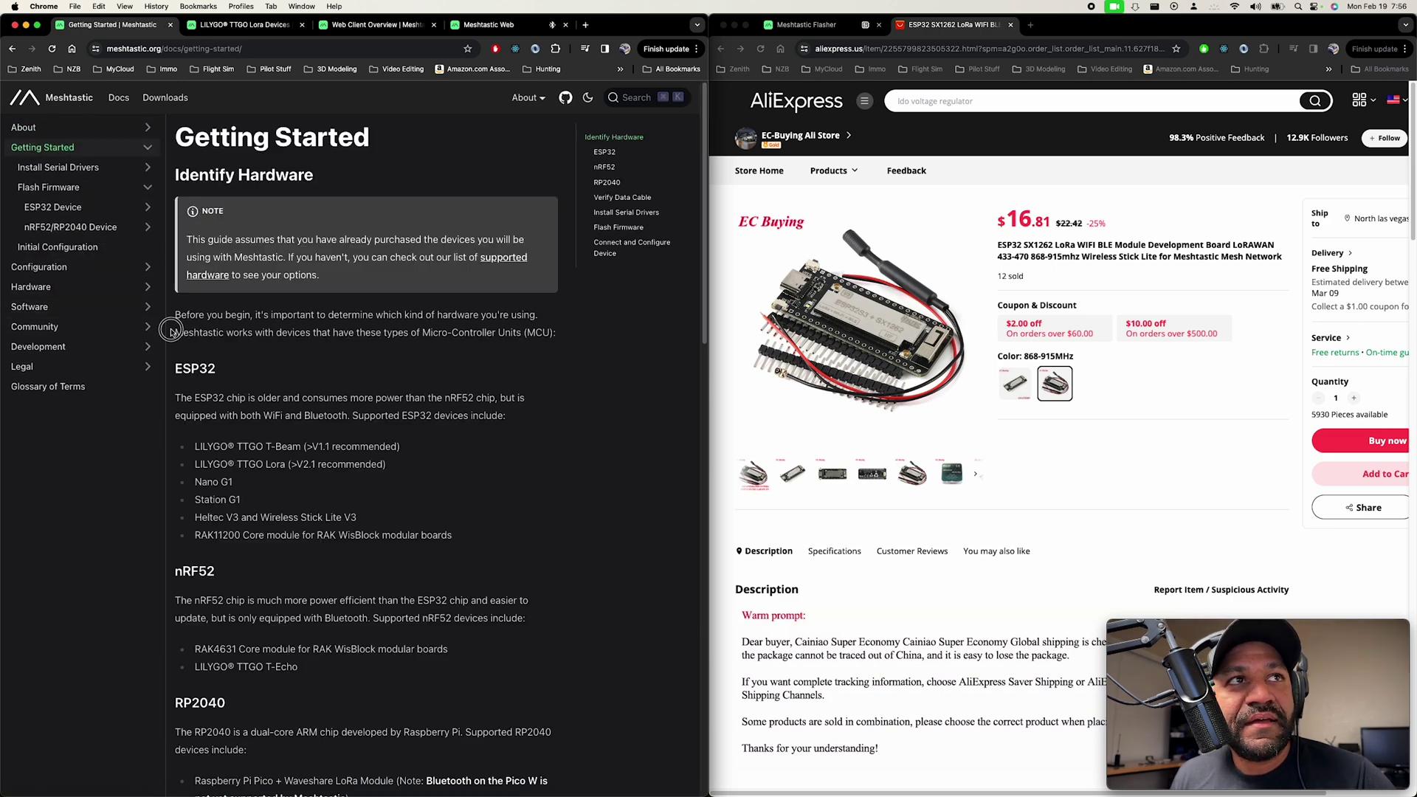
scroll(171, 333, "down", 5)
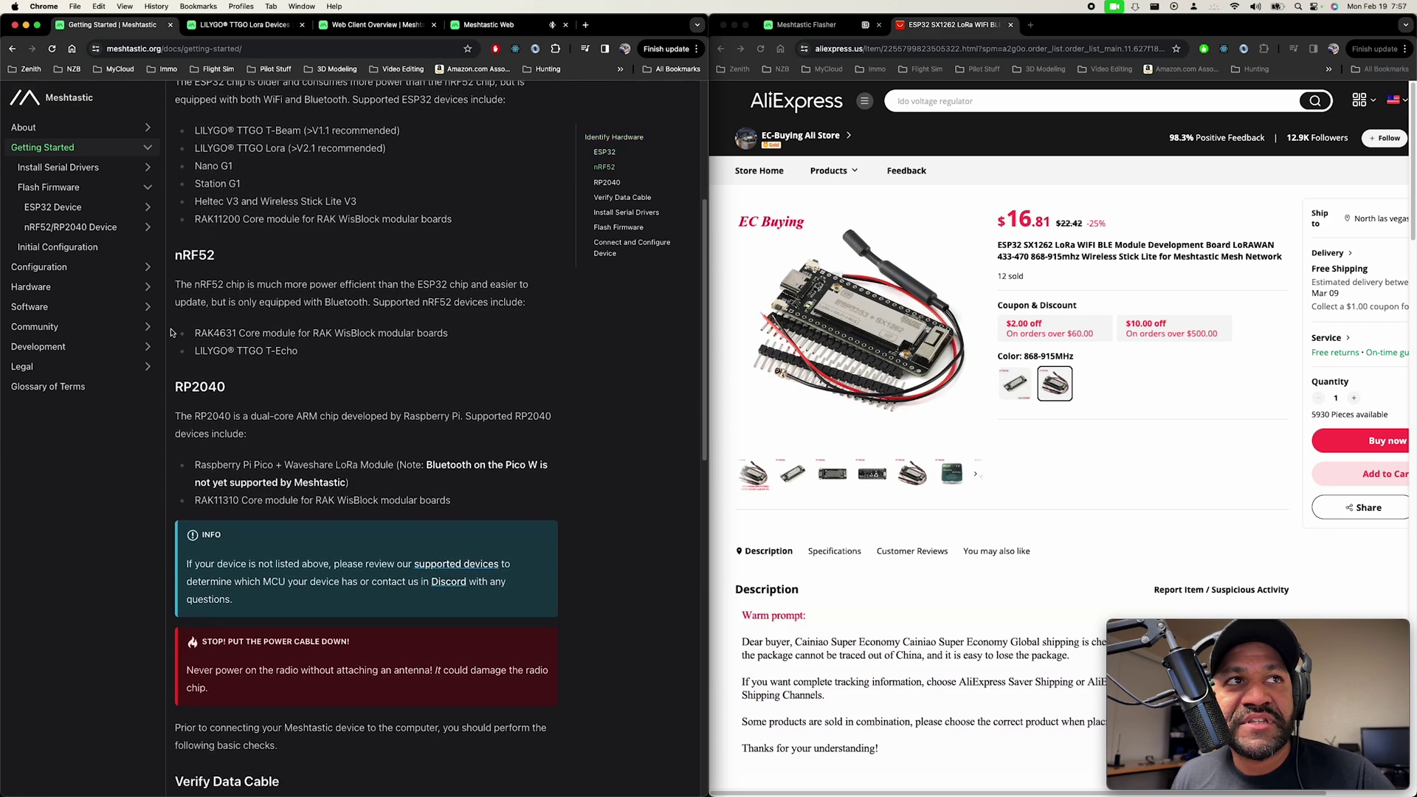
scroll(170, 333, "down", 5)
scroll(170, 333, "up", 10)
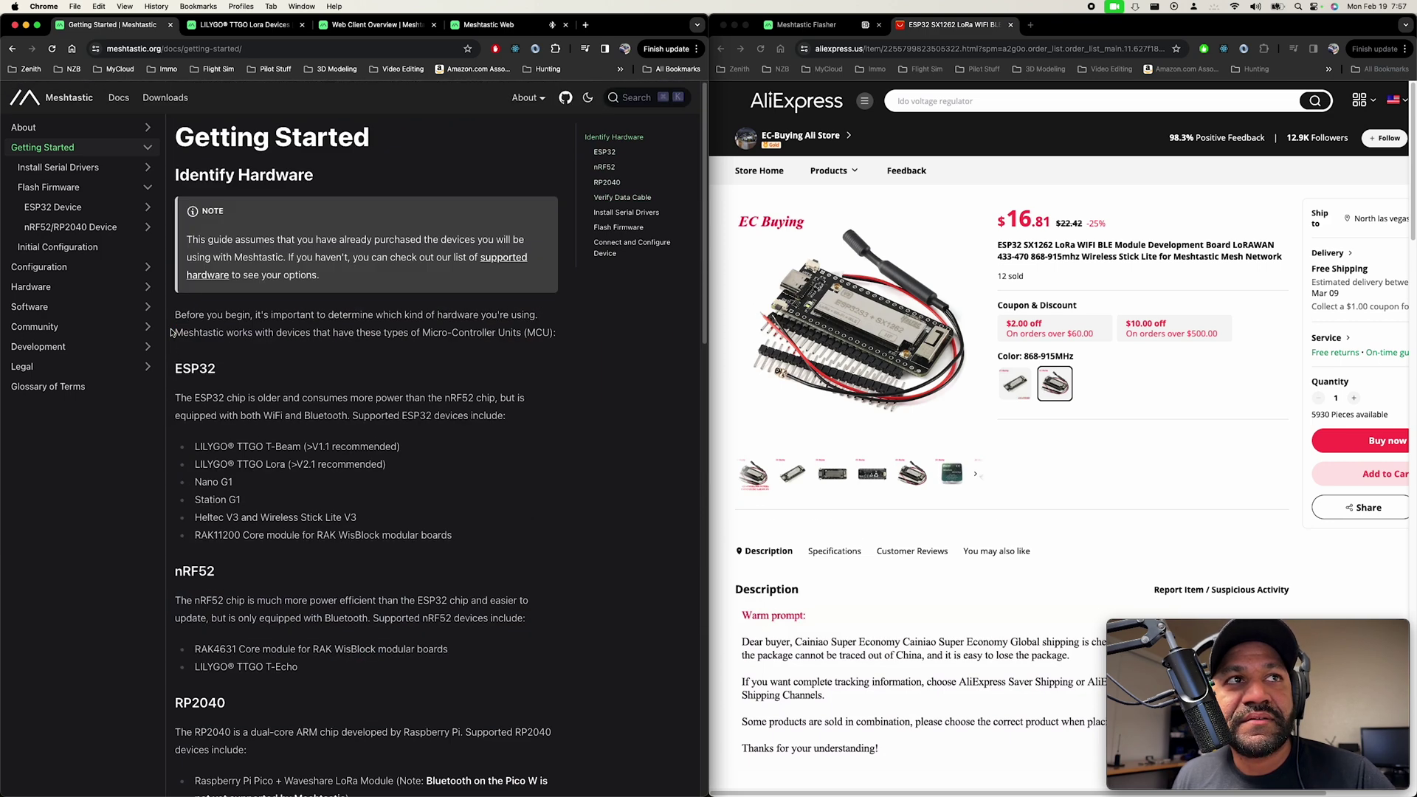